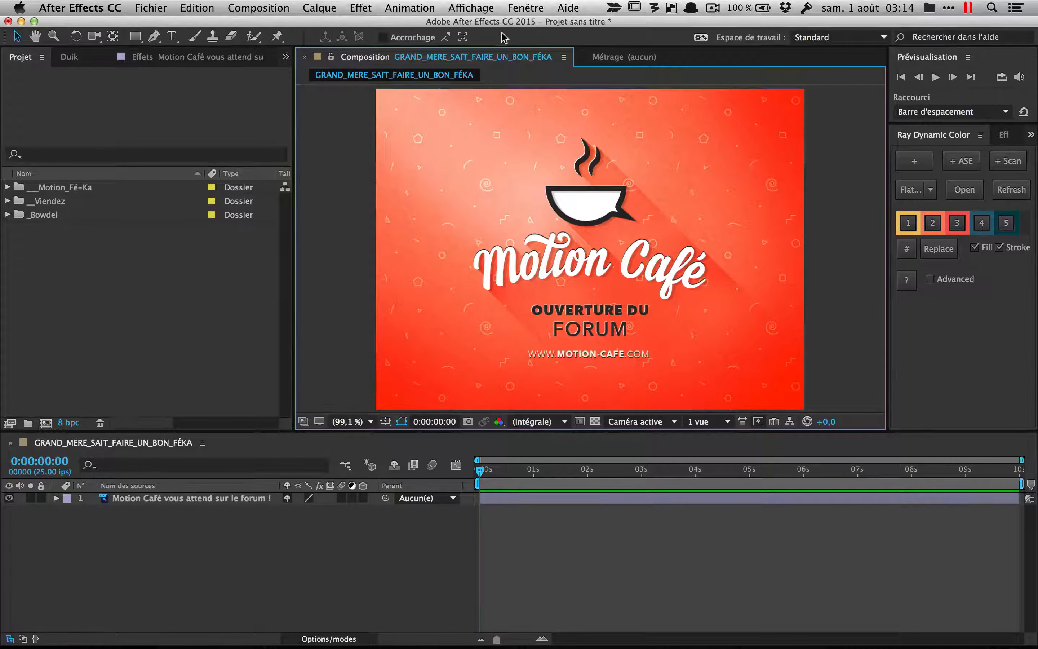
Try to run the Zorro-The Layer Tagger.jsxbin script, dismiss the script error alert, and reposition its floating panel
{"action": "left_click", "coordinate": [534, 12]}
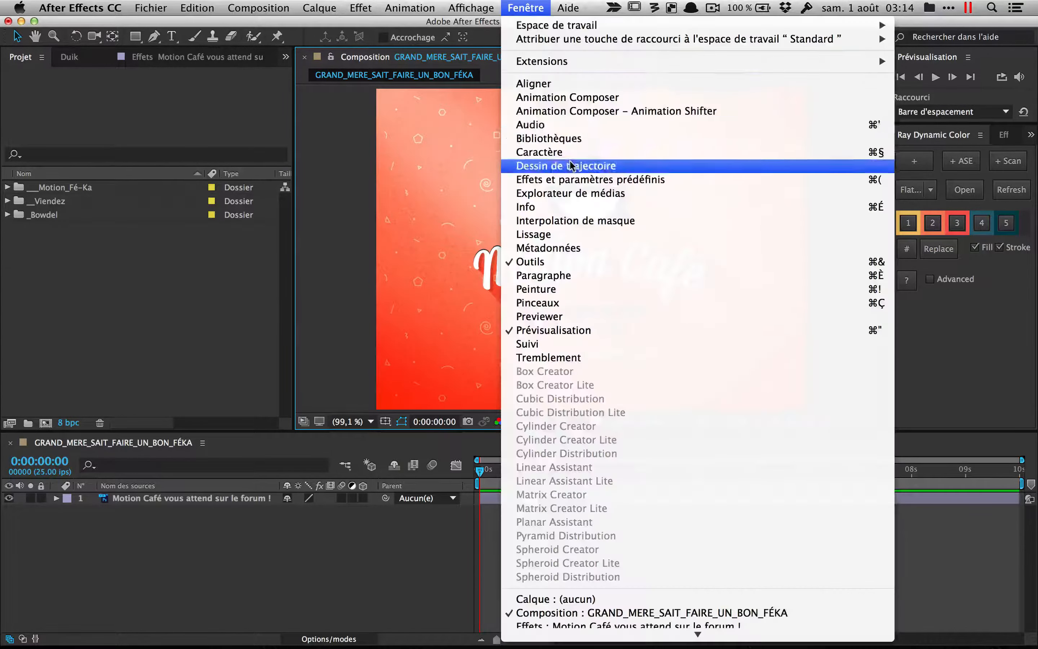
{"action": "scroll", "coordinate": [536, 206], "scroll_direction": "down", "scroll_amount": 15}
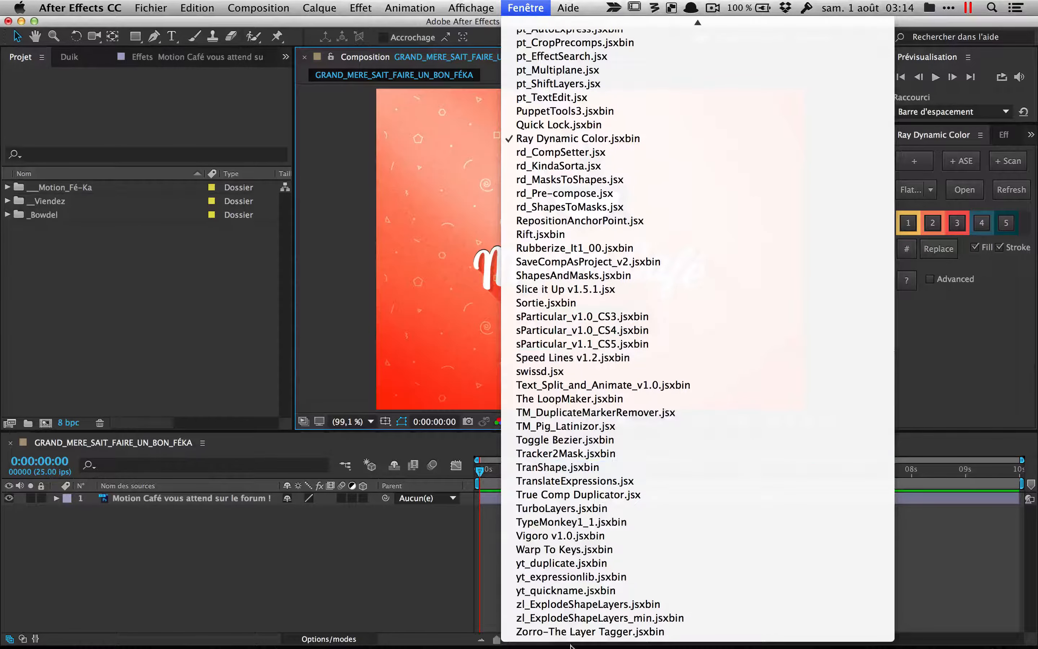
{"action": "left_click", "coordinate": [562, 633]}
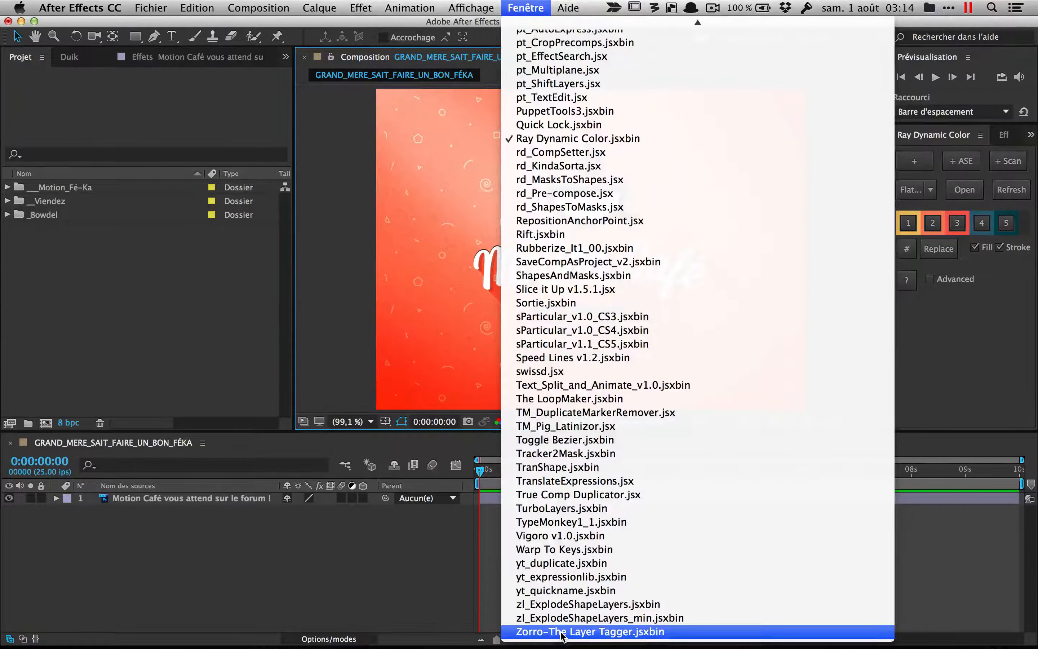
{"action": "left_click_drag", "start_coordinate": [487, 221], "coordinate": [526, 180]}
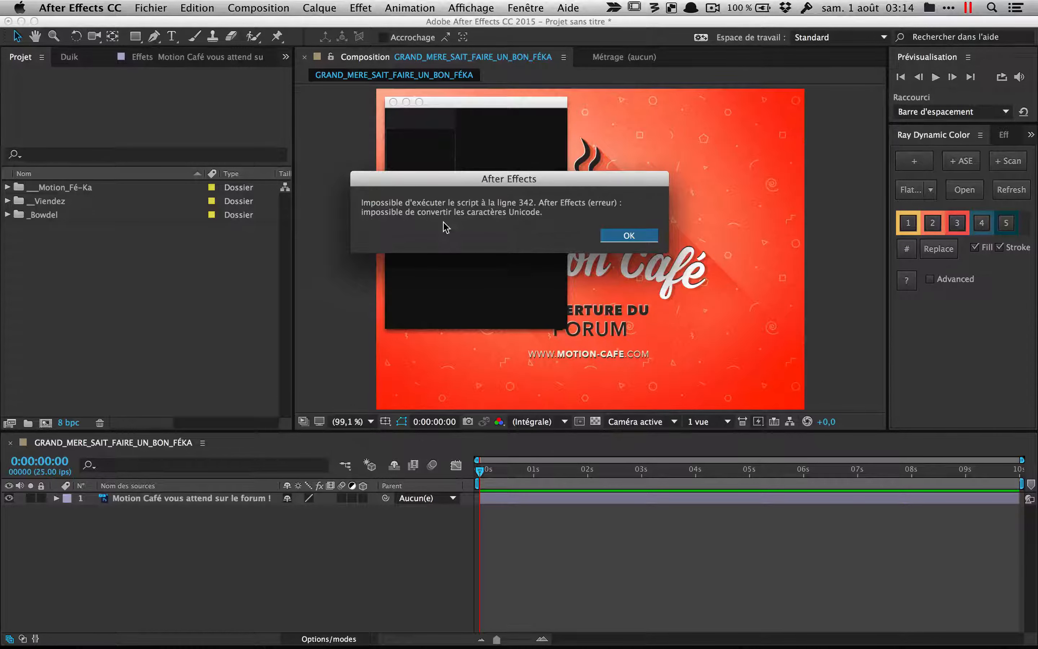
{"action": "mouse_move", "coordinate": [554, 190]}
{"action": "left_mouse_down"}
{"action": "mouse_move", "coordinate": [556, 213]}
{"action": "mouse_move", "coordinate": [537, 187]}
{"action": "left_mouse_up"}
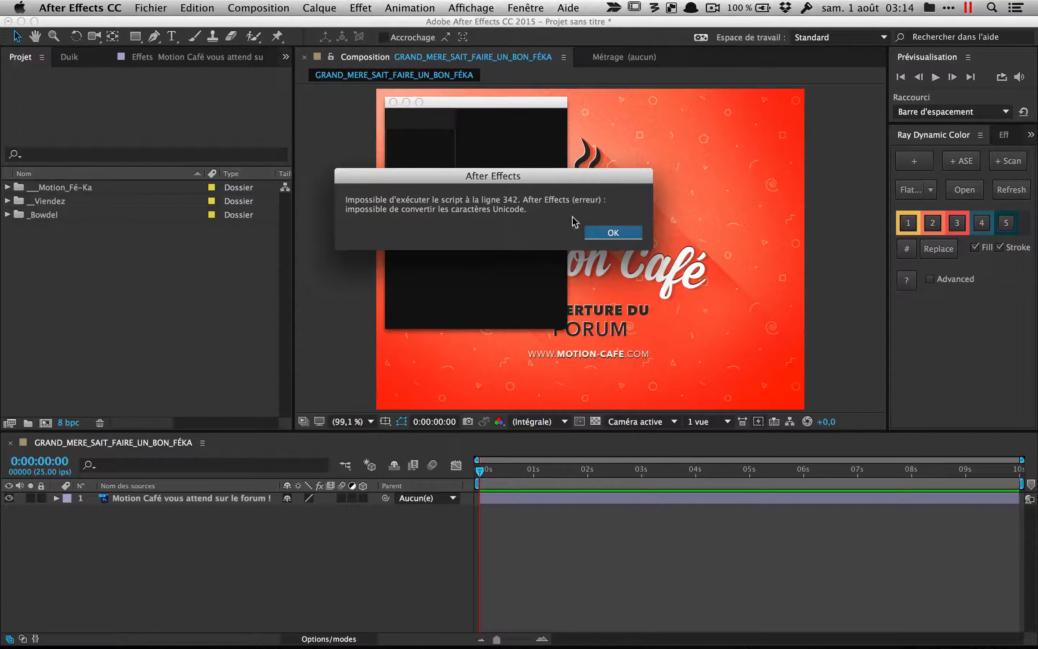
{"action": "left_click_drag", "start_coordinate": [545, 186], "coordinate": [545, 178]}
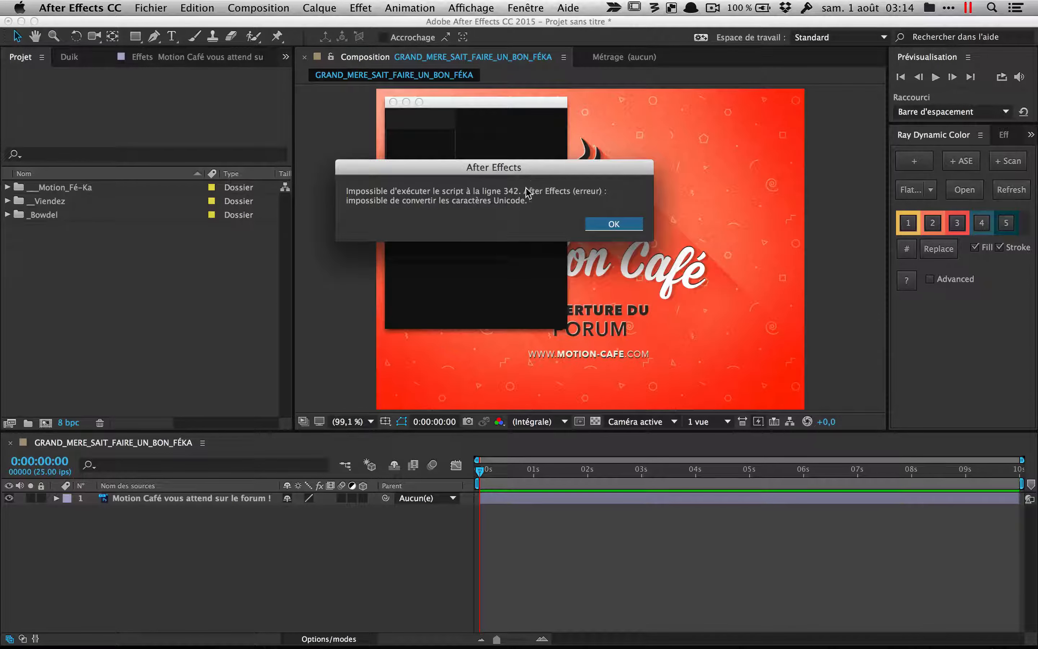
{"action": "left_click", "coordinate": [617, 228]}
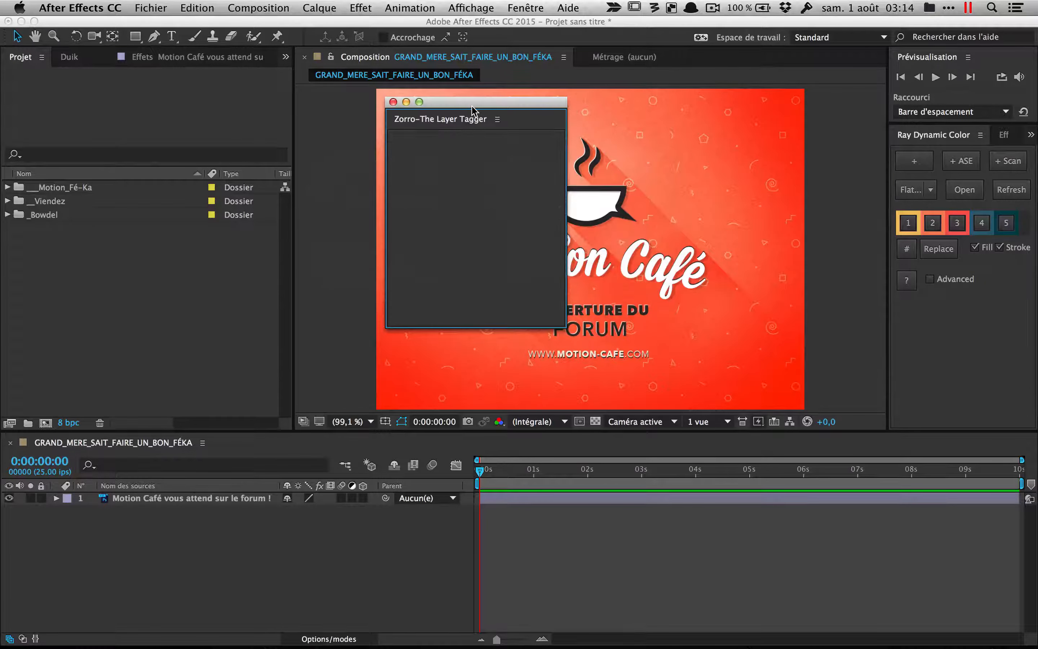
{"action": "left_click_drag", "start_coordinate": [472, 111], "coordinate": [511, 118]}
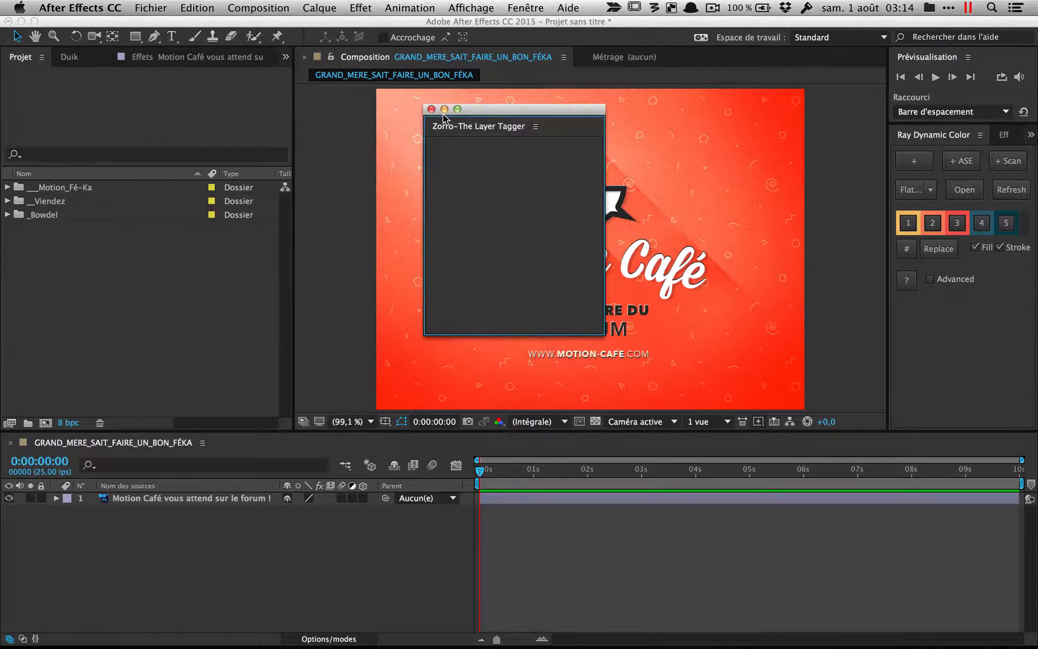
{"action": "left_click_drag", "start_coordinate": [498, 112], "coordinate": [496, 111]}
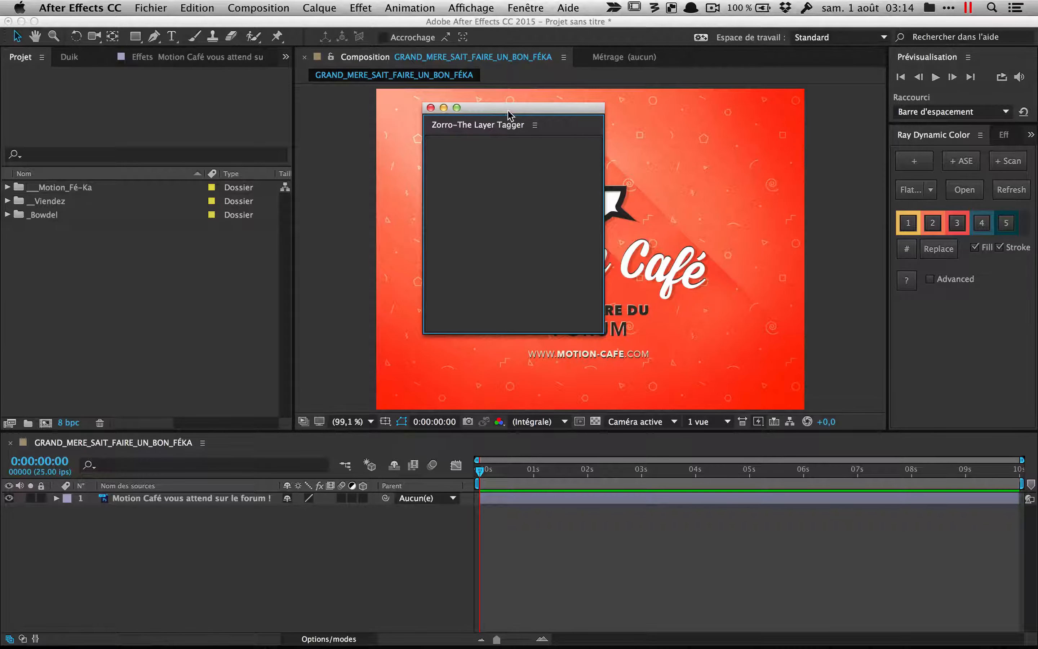
{"action": "left_click_drag", "start_coordinate": [504, 114], "coordinate": [459, 111]}
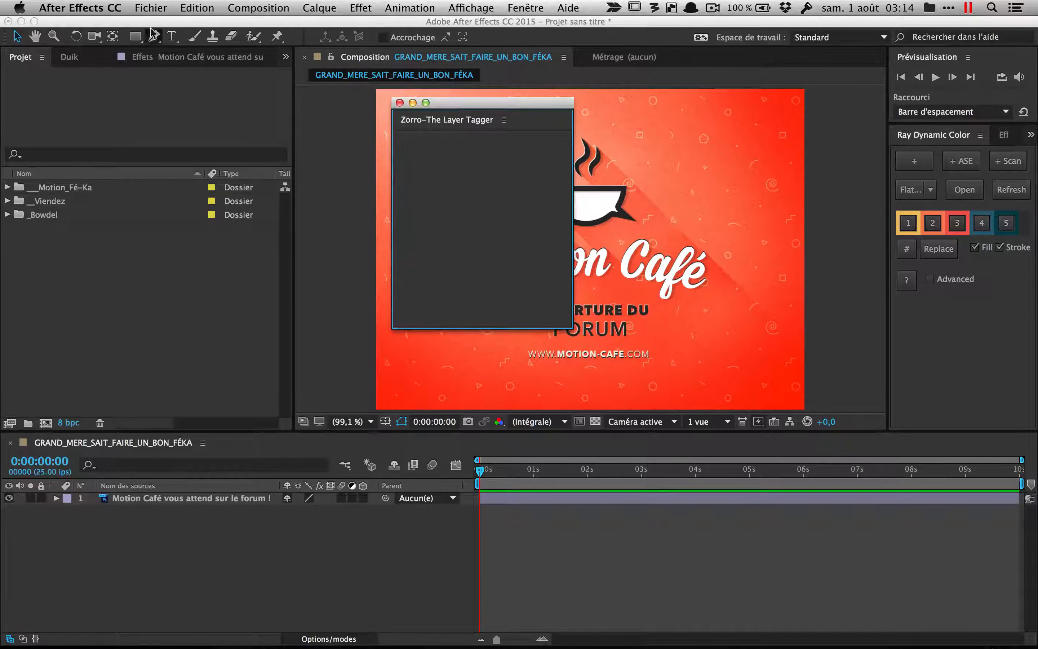
Look through the preferences categories, including Libellés, Importation, Prévisualisations, Cache de média et de disque, Mémoire and Matériel audio
{"action": "key", "text": "alt+super+semicolon"}
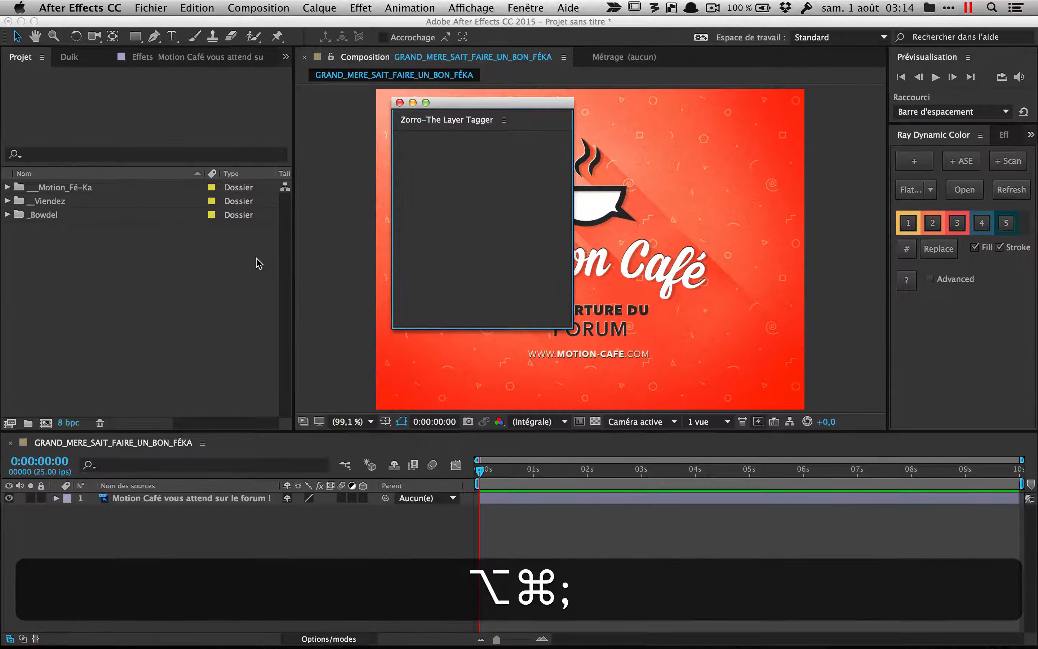
{"action": "left_click", "coordinate": [136, 98]}
{"action": "left_click", "coordinate": [149, 257]}
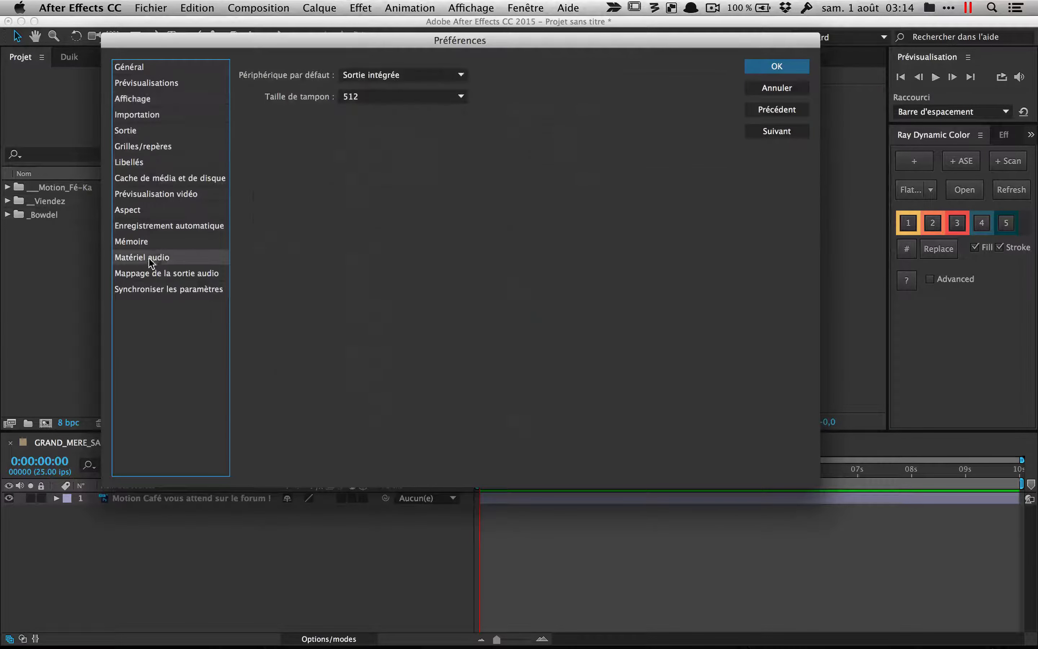
{"action": "left_click", "coordinate": [138, 162]}
{"action": "left_click", "coordinate": [146, 115]}
{"action": "left_click", "coordinate": [151, 86]}
{"action": "left_click", "coordinate": [144, 178]}
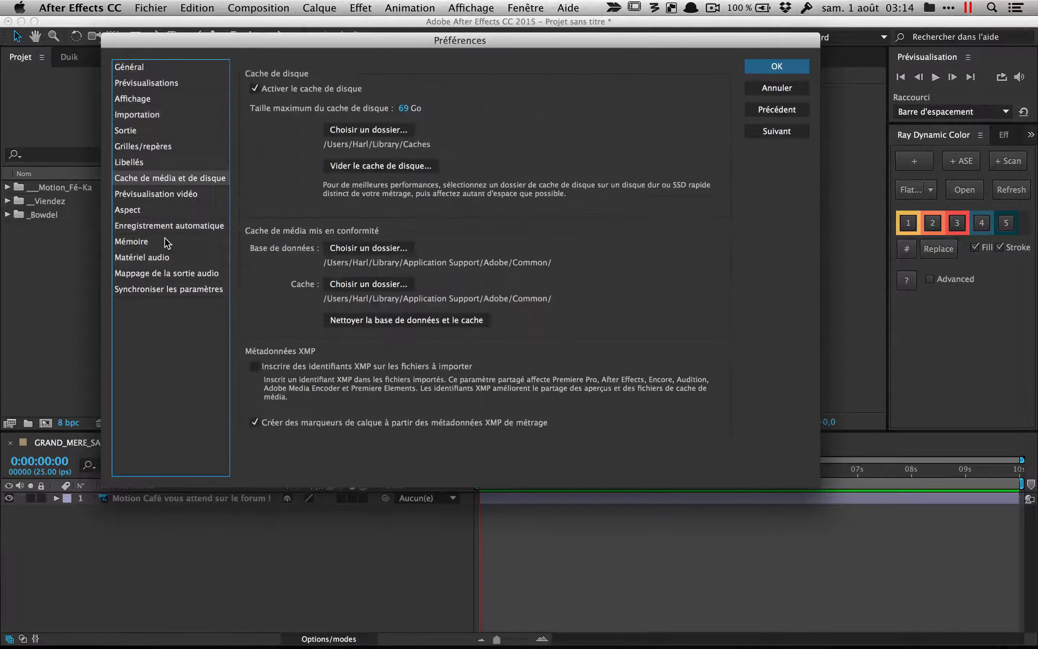
{"action": "left_click", "coordinate": [165, 242]}
{"action": "left_click", "coordinate": [777, 66]}
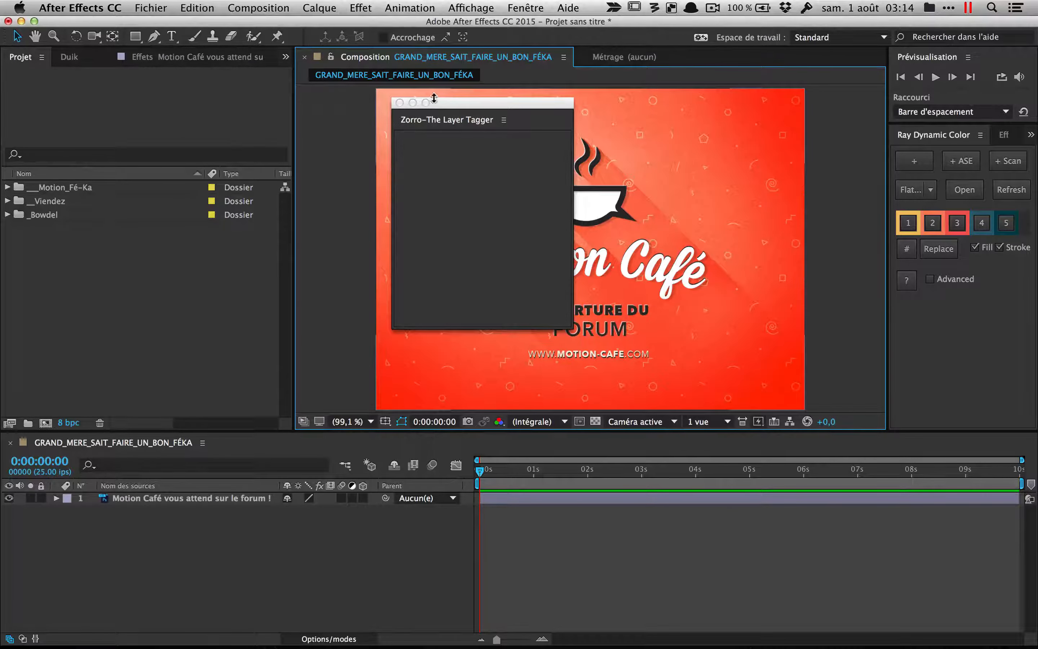
Move the empty Zorro-The Layer Tagger panel aside and close it
{"action": "left_click_drag", "start_coordinate": [407, 103], "coordinate": [486, 105]}
{"action": "left_click", "coordinate": [480, 101]}
{"action": "left_click", "coordinate": [277, 550]}
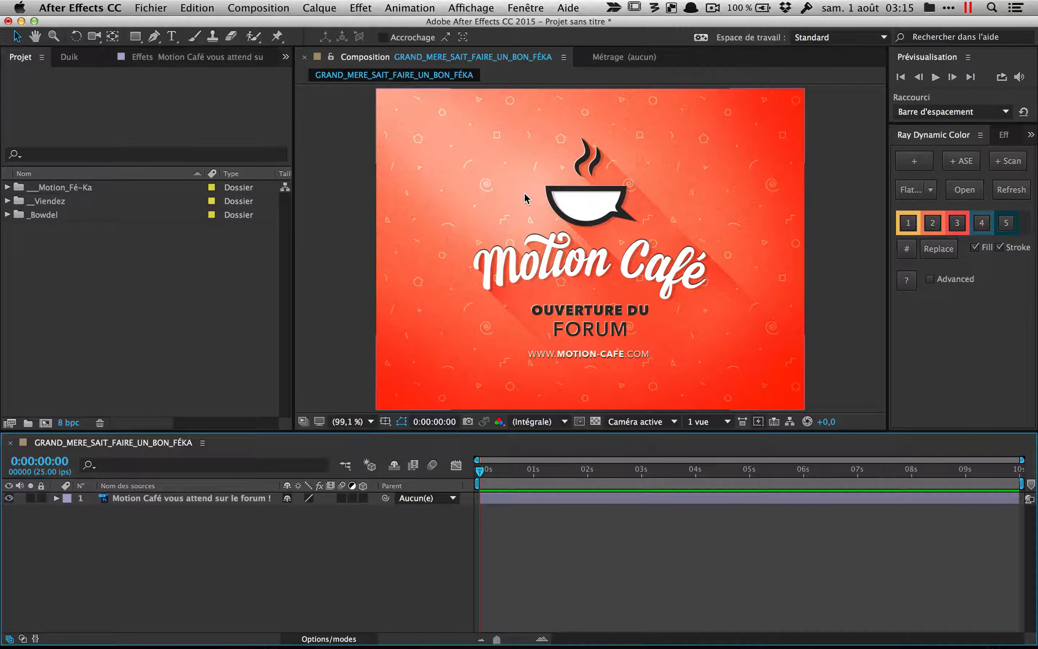
Toggle the General preferences for script file and network access and for JavaScript debugging, and accept the preferences
{"action": "key", "text": "alt+super"}
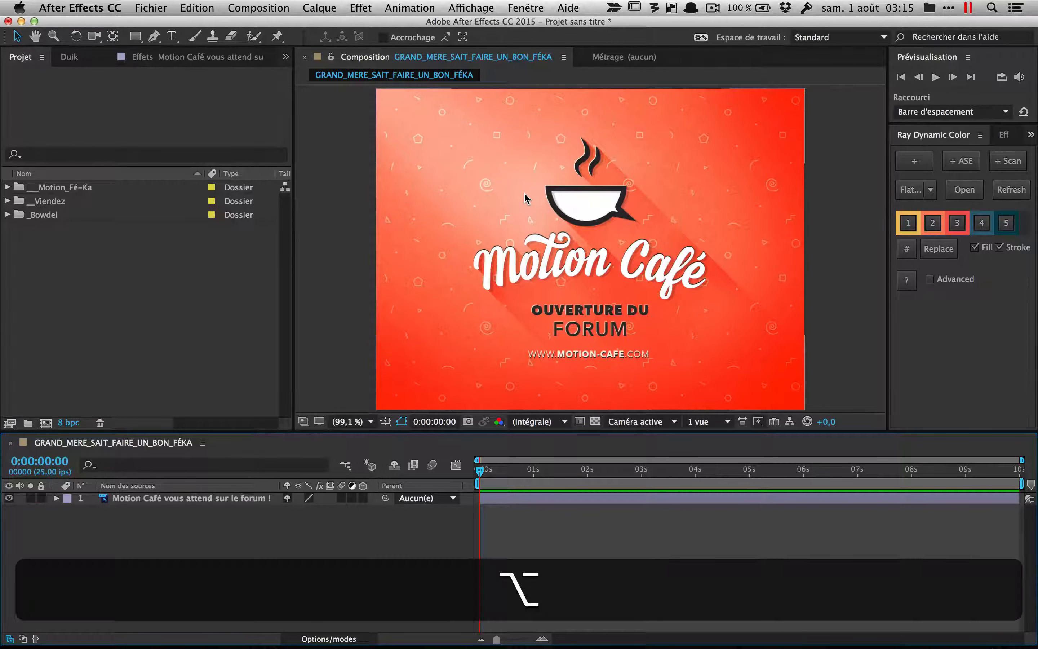
{"action": "key", "text": "alt+super+semicolon"}
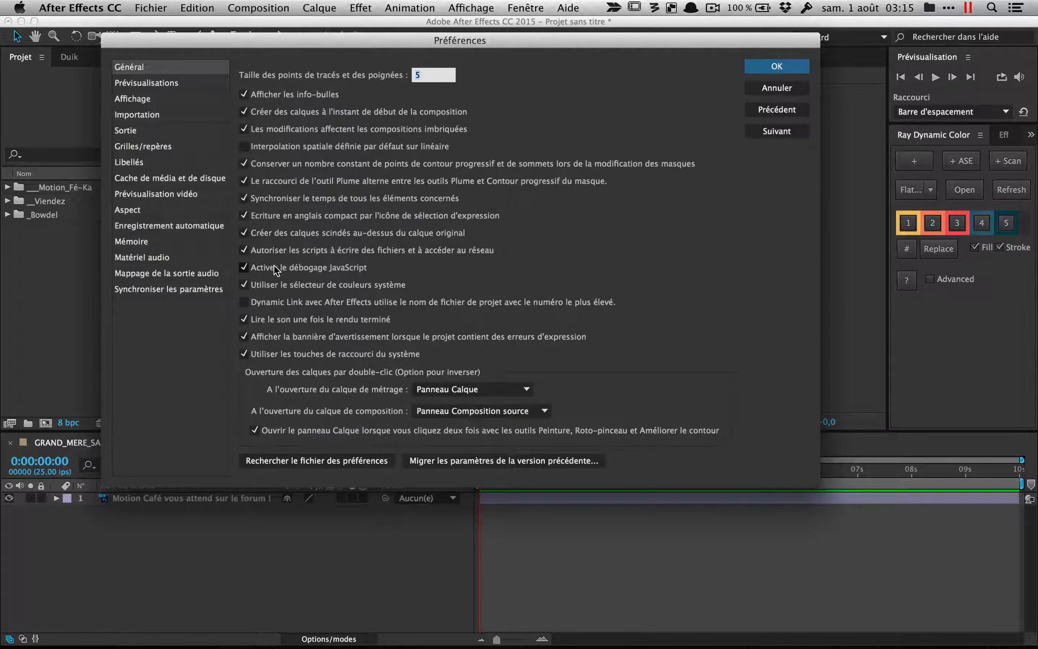
{"action": "left_click", "coordinate": [244, 268]}
{"action": "left_click", "coordinate": [243, 250]}
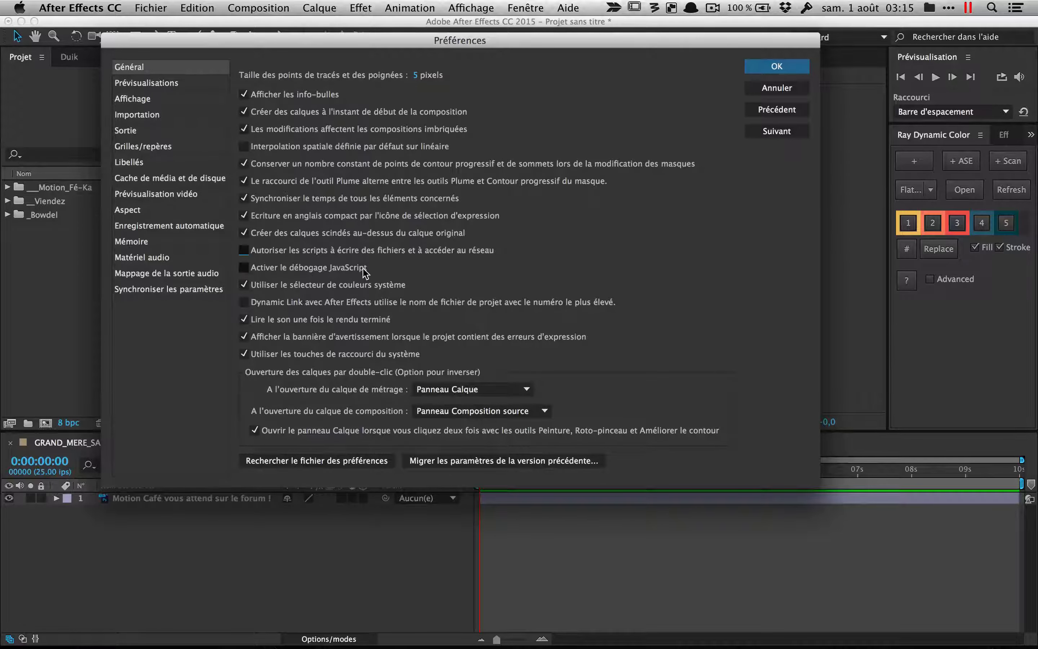
{"action": "left_click", "coordinate": [243, 266]}
{"action": "left_click", "coordinate": [776, 71]}
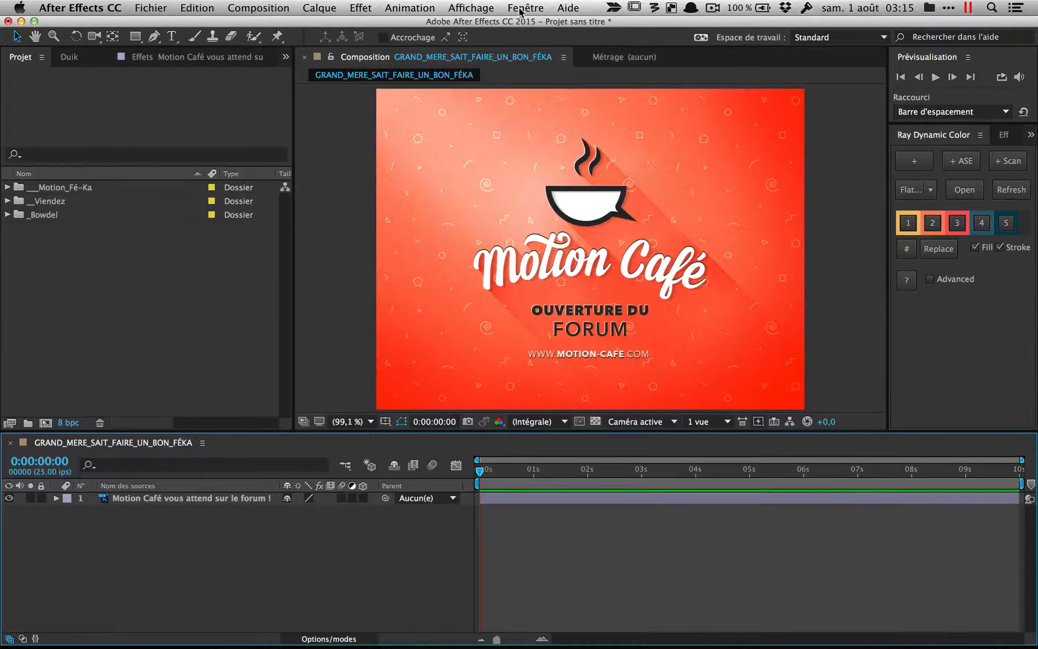
Try to run the Zorro-The Layer Tagger.jsxbin script again, dismiss the error alert, and close its panel
{"action": "left_click", "coordinate": [525, 8]}
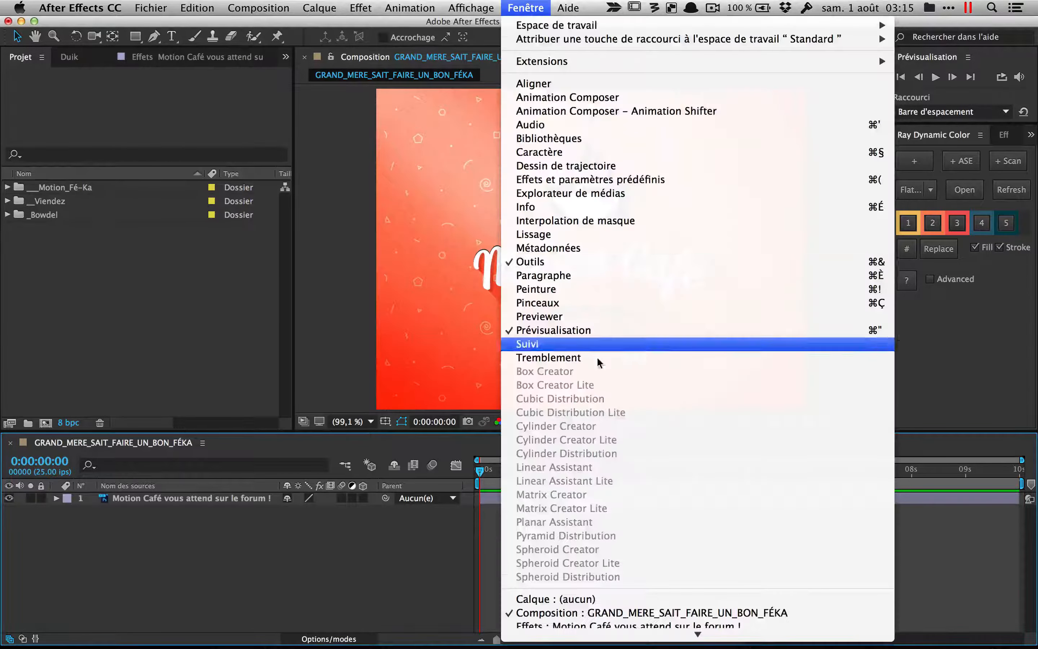
{"action": "scroll", "coordinate": [601, 386], "scroll_direction": "down", "scroll_amount": 10}
{"action": "left_click", "coordinate": [561, 631]}
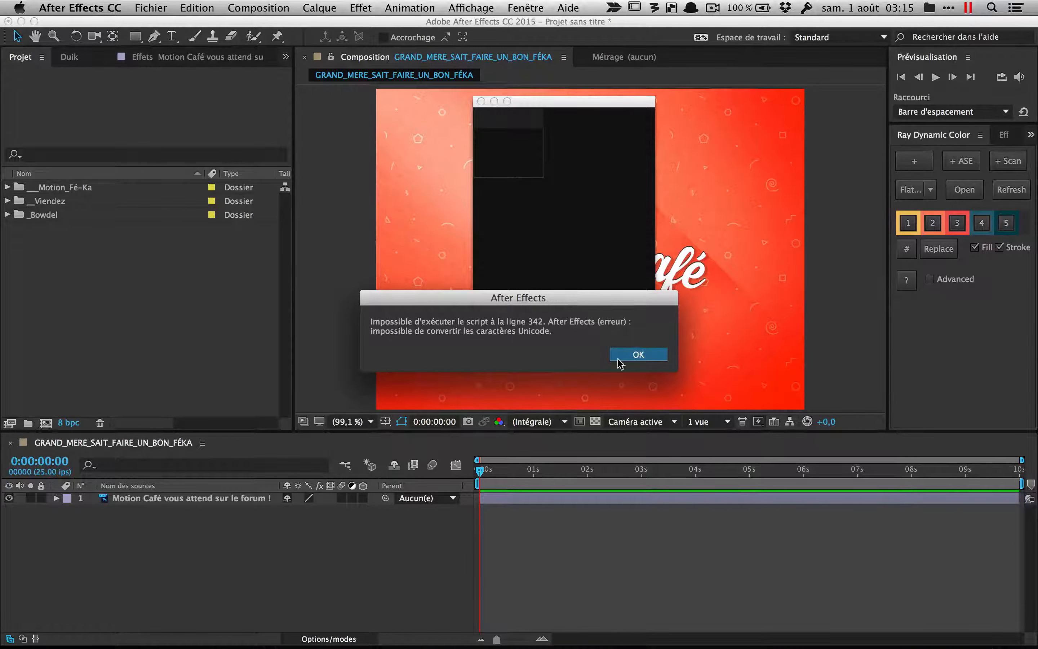
{"action": "left_click", "coordinate": [643, 356]}
{"action": "left_click_drag", "start_coordinate": [546, 102], "coordinate": [463, 131]}
{"action": "left_click", "coordinate": [398, 130]}
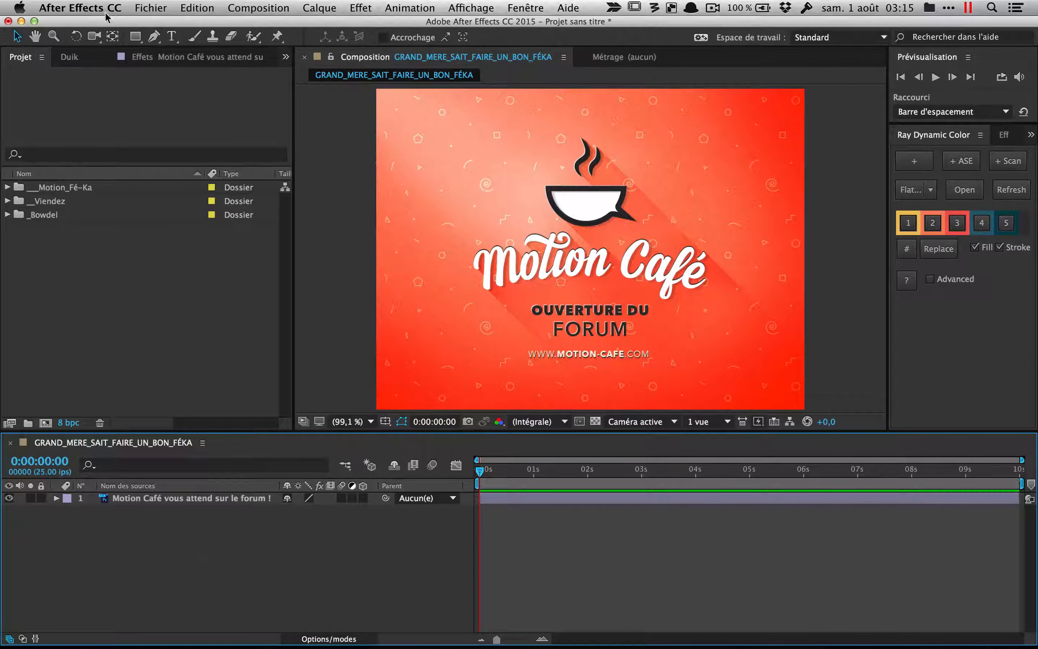
Remove the accents from the label colour names in the Libellés preferences, renaming them Peche, Gres and Vert fonce
{"action": "left_click", "coordinate": [151, 9]}
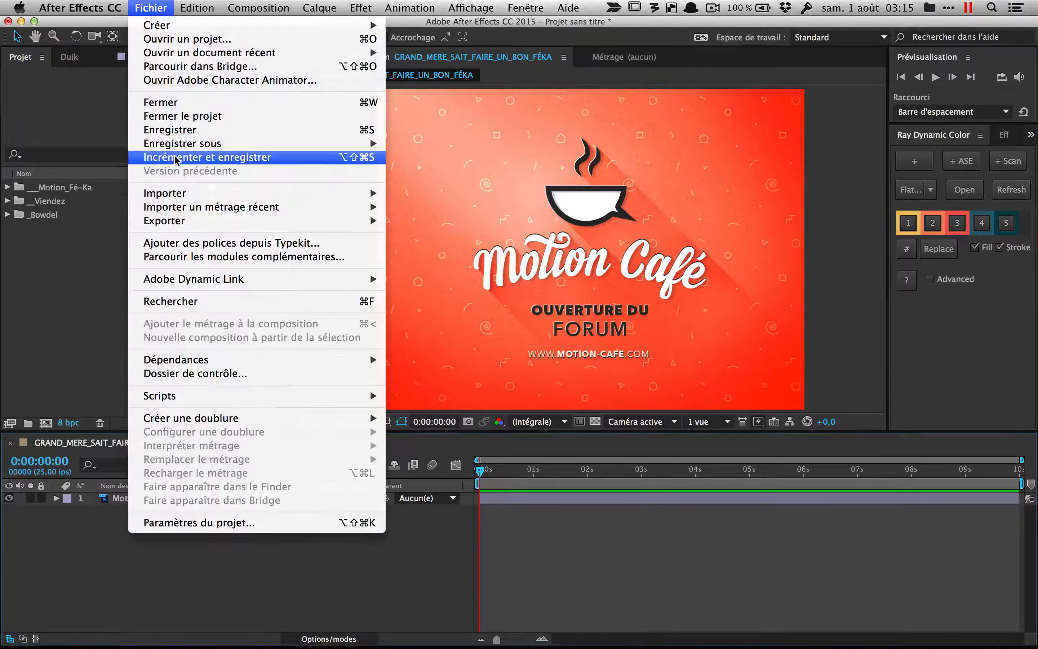
{"action": "mouse_move", "coordinate": [80, 8]}
{"action": "mouse_move", "coordinate": [206, 47]}
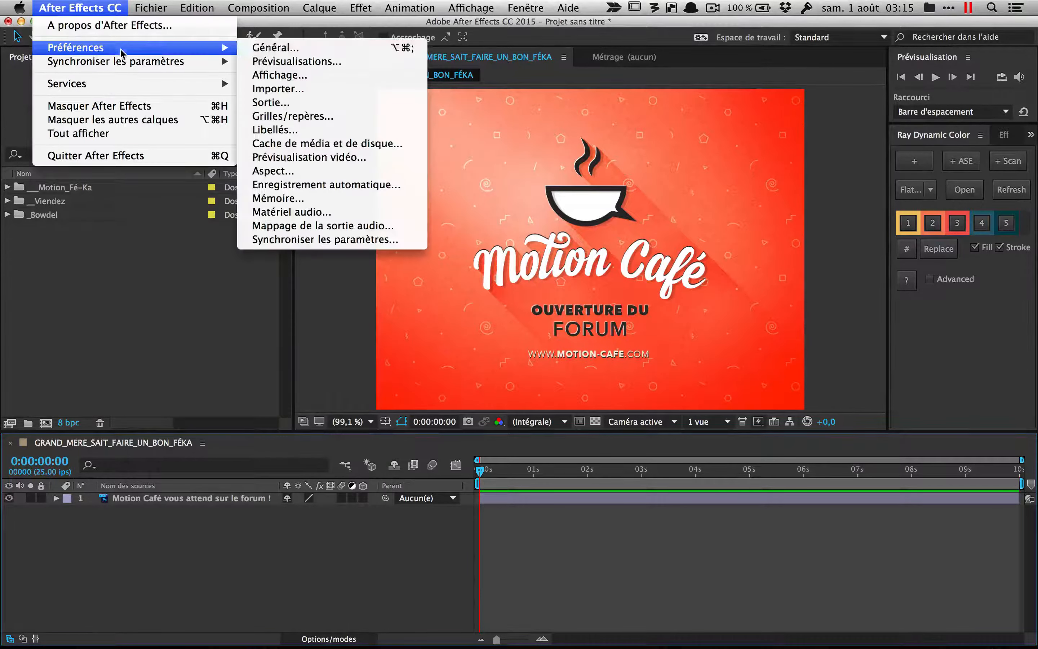
{"action": "left_click", "coordinate": [268, 129]}
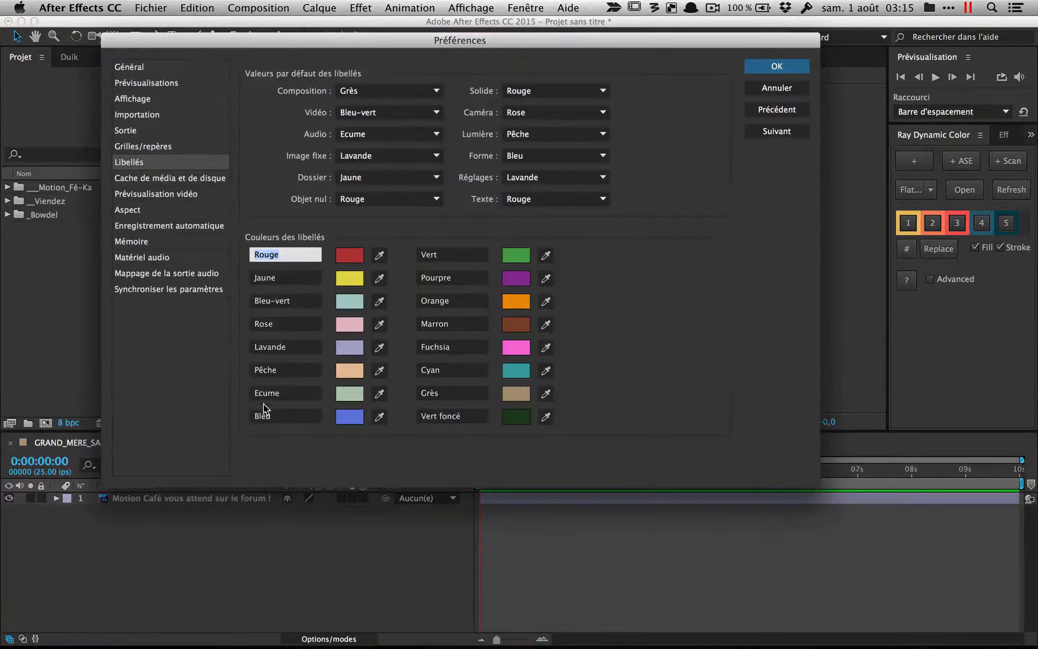
{"action": "left_click", "coordinate": [263, 371]}
{"action": "type", "text": "e"}
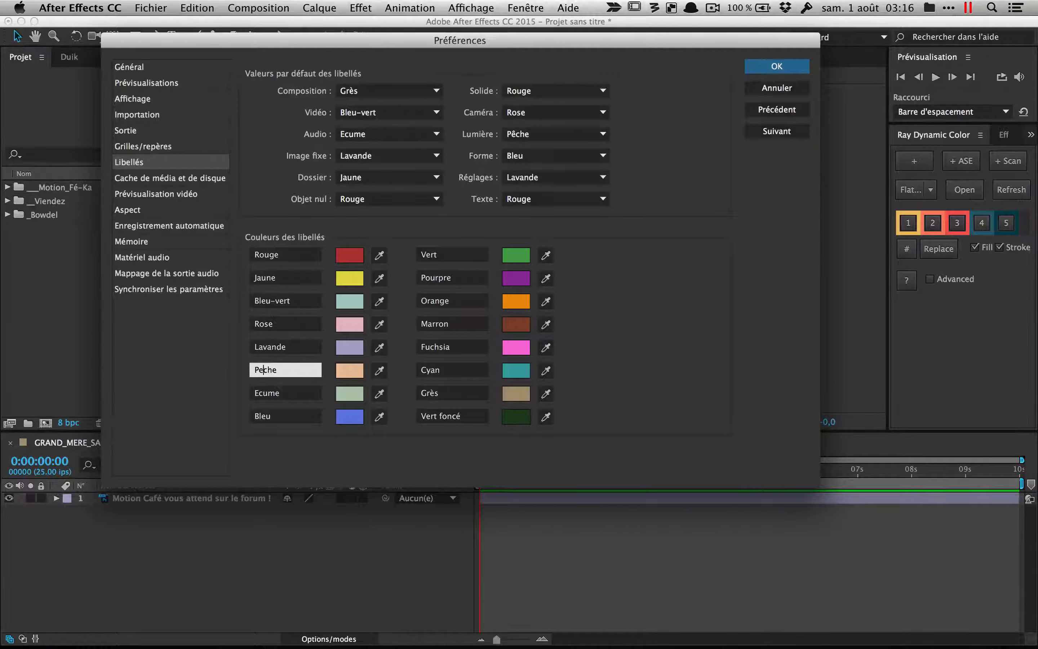
{"action": "left_click", "coordinate": [435, 394]}
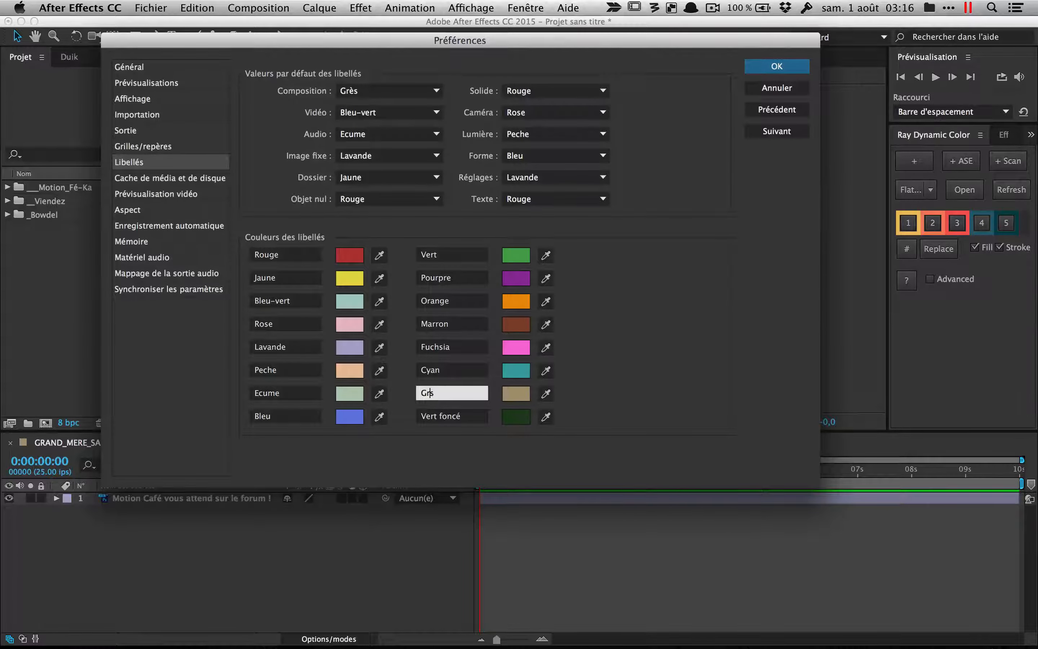
{"action": "left_click", "coordinate": [471, 416]}
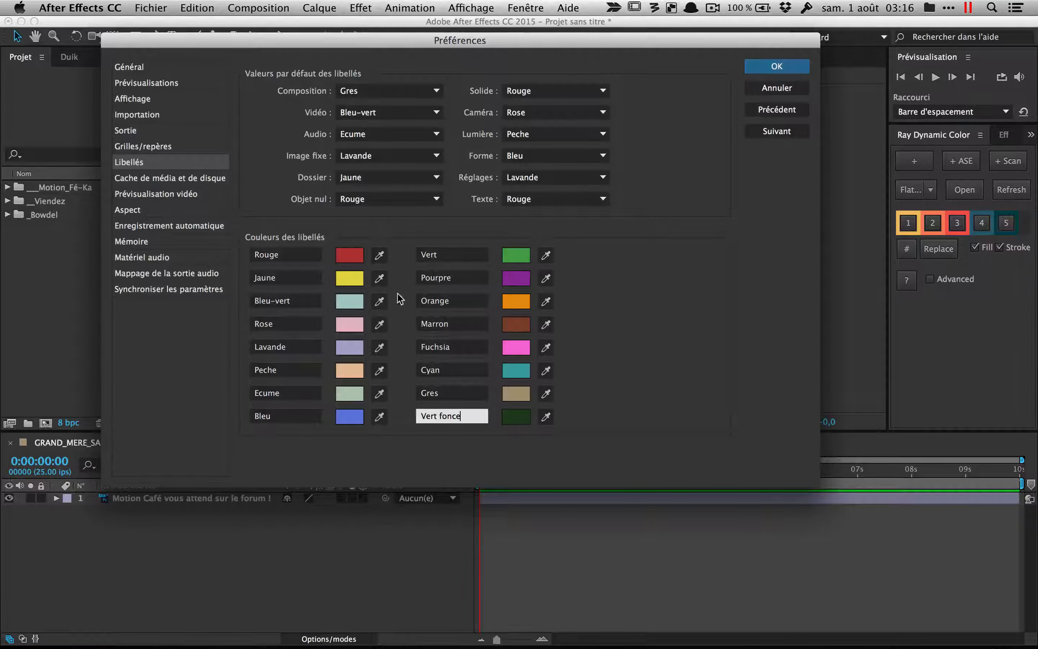
Rename the Peche label colour as the arbitrary text "uhdfiouzehfoizehd" to demonstrate that any name can be used
{"action": "left_click", "coordinate": [279, 361]}
{"action": "left_click", "coordinate": [289, 369]}
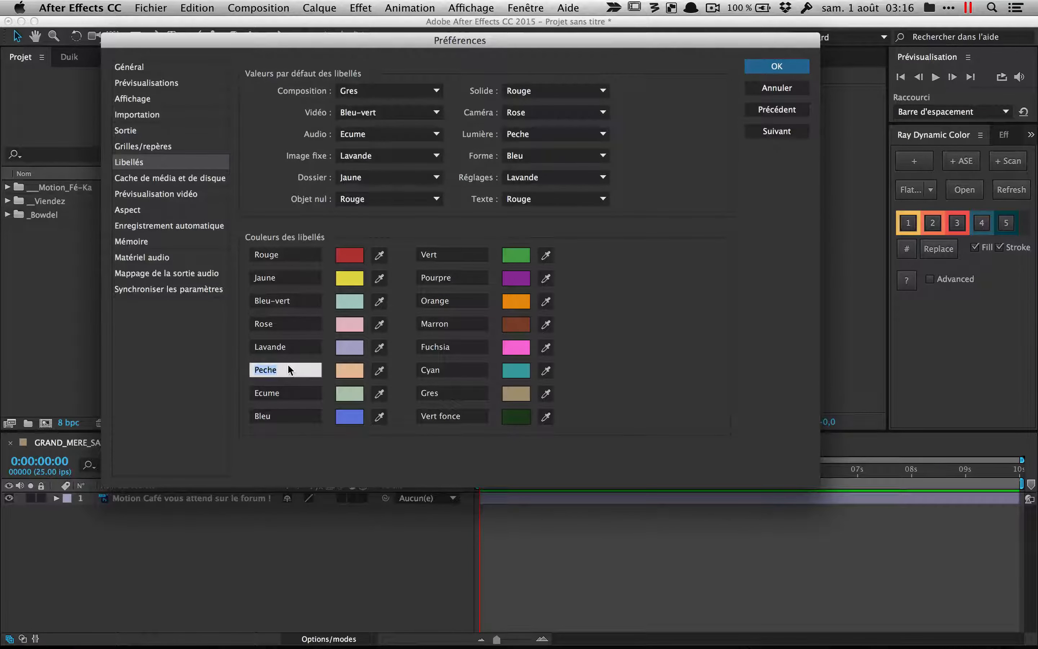
{"action": "type", "text": "qdfiouzehfoizehd"}
{"action": "left_click", "coordinate": [654, 299]}
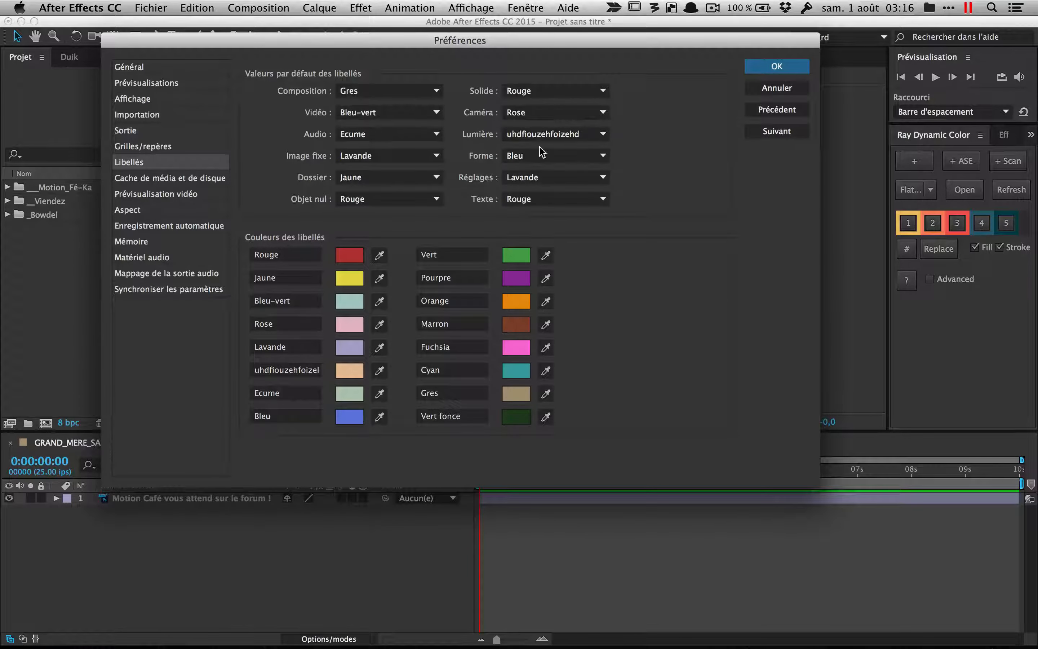
Set the peach label colour's name to Peche without an accent and accept the preferences
{"action": "left_click", "coordinate": [300, 372]}
{"action": "type", "text": "Peche"}
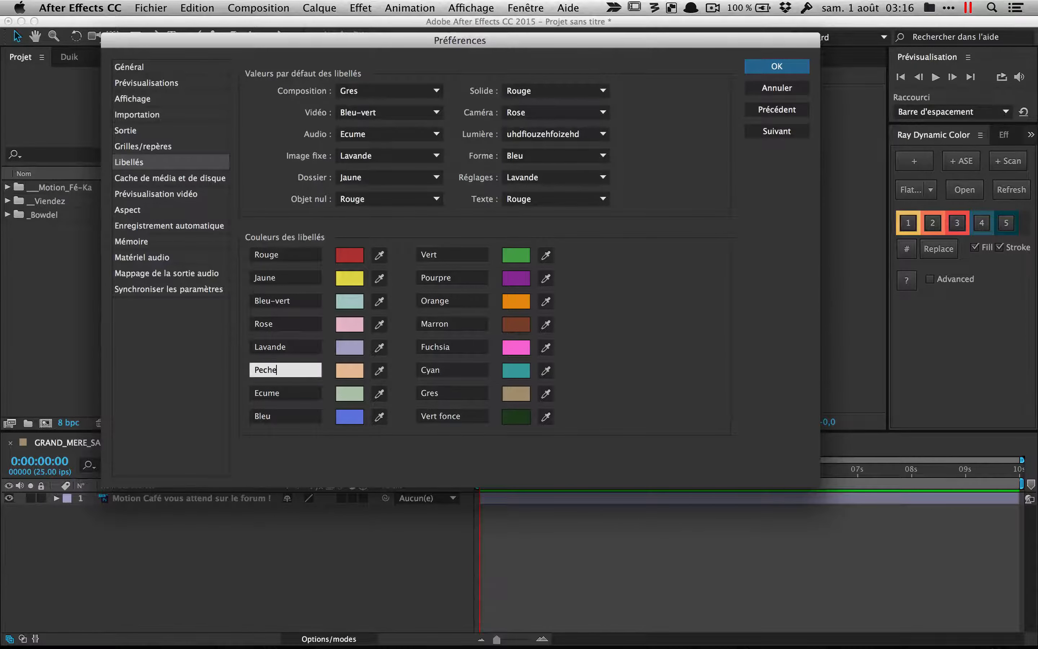
{"action": "key", "text": "Return"}
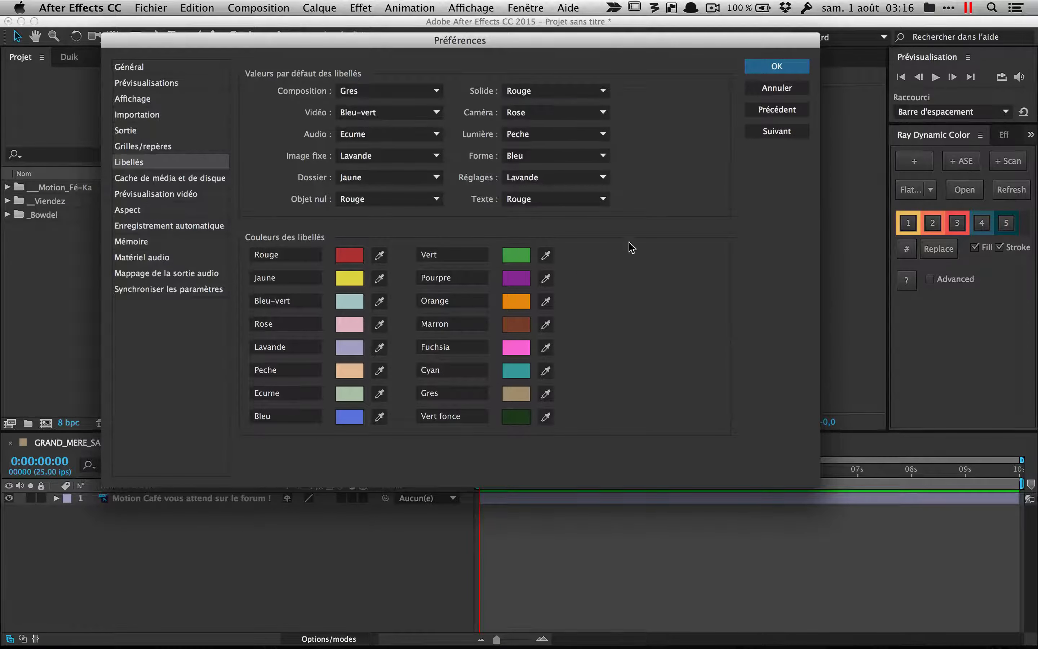
{"action": "left_click", "coordinate": [769, 68]}
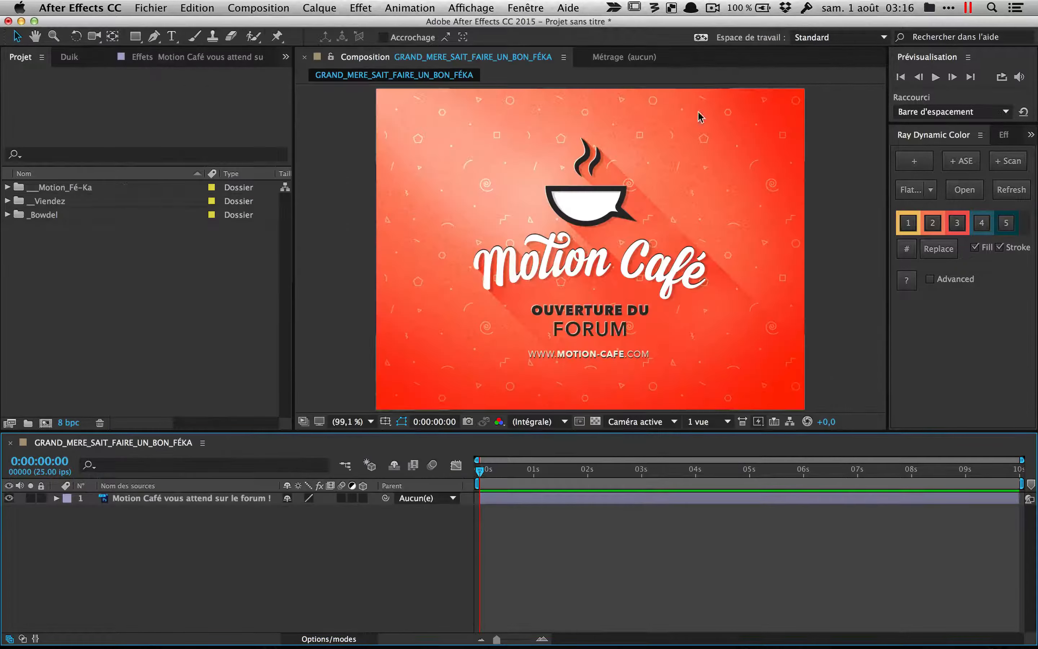
Run the Zorro-The Layer Tagger.jsxbin script with the unaccented label names in place
{"action": "left_click", "coordinate": [530, 10]}
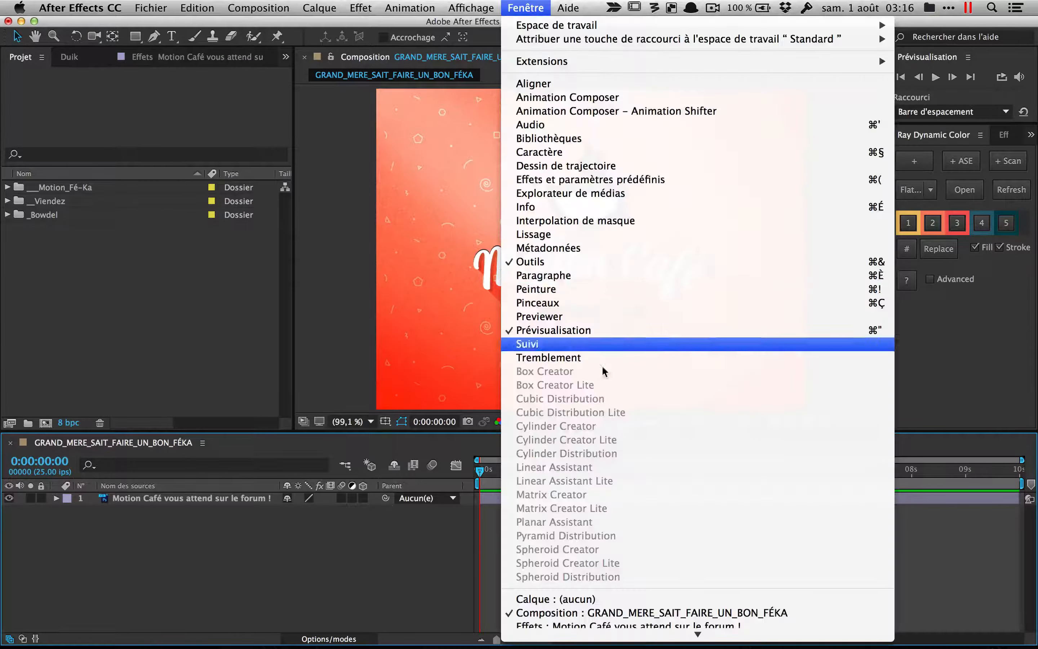
{"action": "scroll", "coordinate": [585, 453], "scroll_direction": "down", "scroll_amount": 10}
{"action": "left_click", "coordinate": [585, 631]}
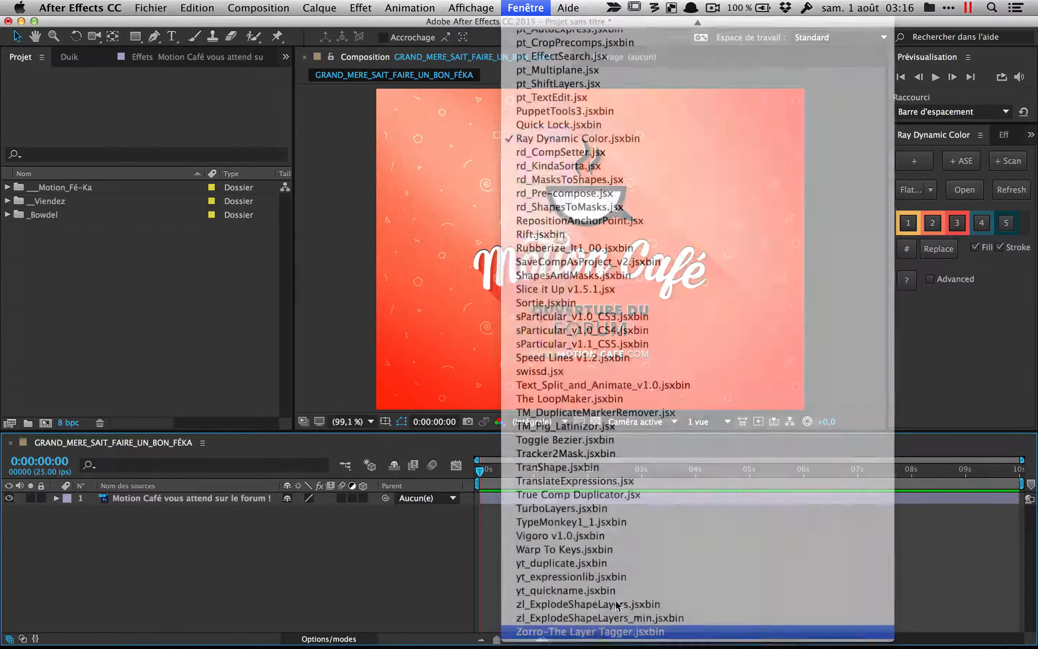
Shorten the floating Zorro-The Layer Tagger window and reposition it over the composition view
{"action": "left_click_drag", "start_coordinate": [528, 131], "coordinate": [654, 97]}
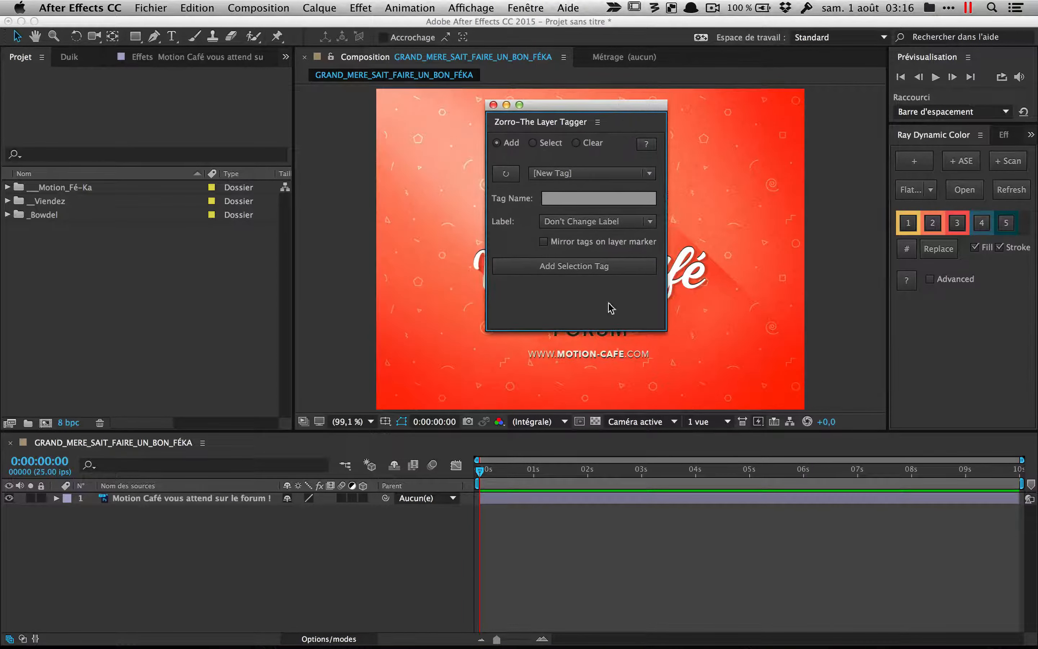
{"action": "left_click_drag", "start_coordinate": [540, 332], "coordinate": [537, 296]}
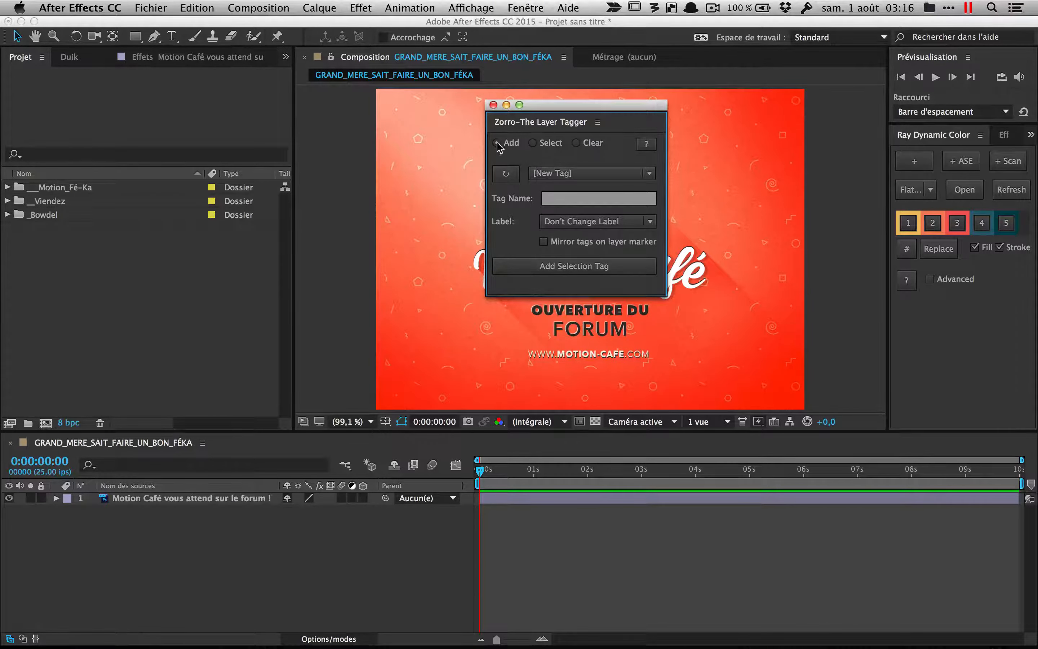
{"action": "left_click_drag", "start_coordinate": [553, 109], "coordinate": [449, 101]}
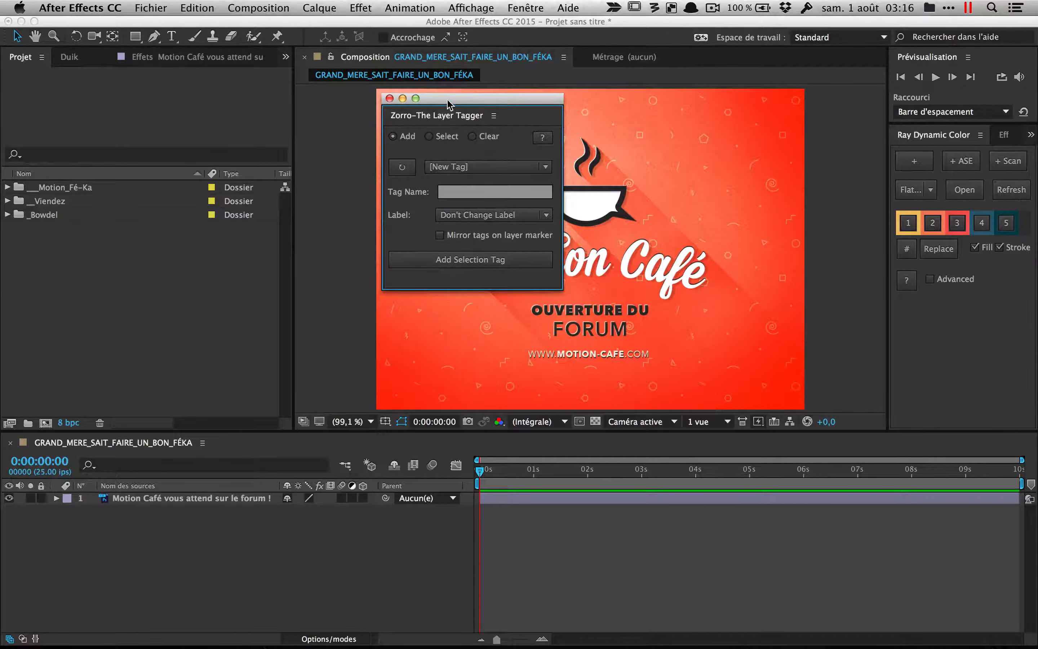
{"action": "mouse_move", "coordinate": [448, 100]}
{"action": "left_mouse_down"}
{"action": "mouse_move", "coordinate": [543, 131]}
{"action": "mouse_move", "coordinate": [449, 111]}
{"action": "mouse_move", "coordinate": [448, 101]}
{"action": "left_mouse_up"}
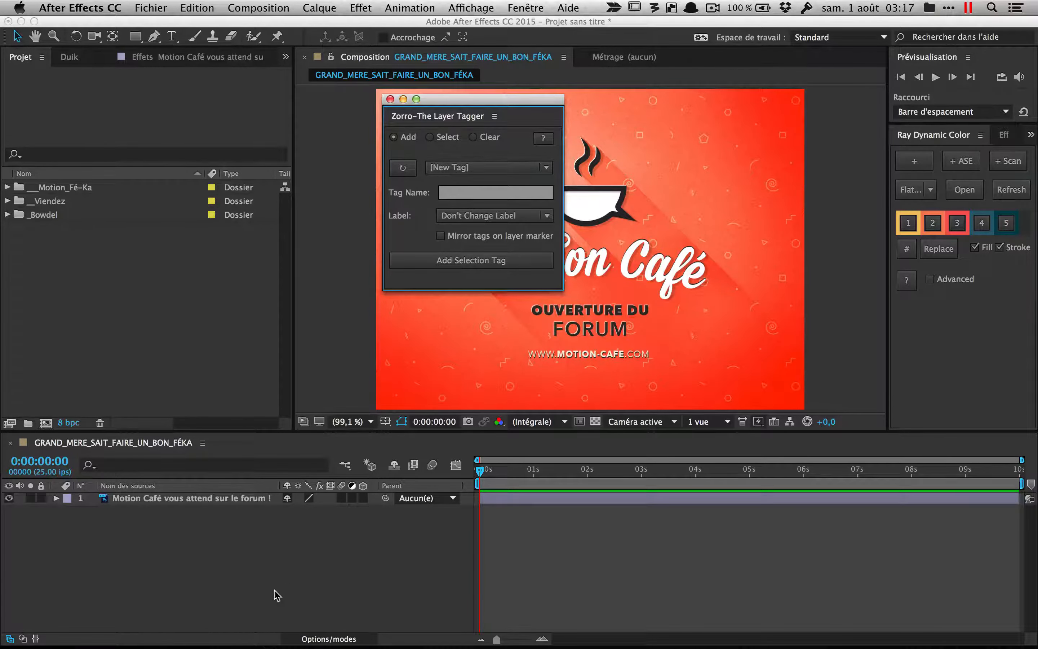
{"action": "left_click_drag", "start_coordinate": [506, 102], "coordinate": [588, 108]}
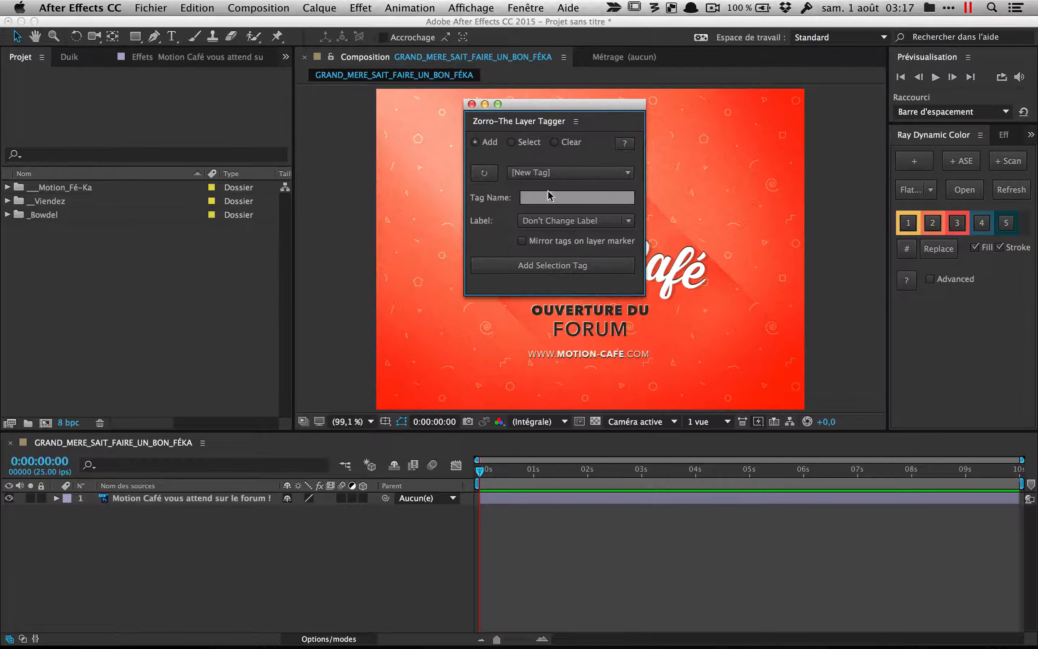
Add four solid layers with the default settings to the GRAND_MERE_SAIT_FAIRE_UN_BON_FÉKA composition
{"action": "left_click", "coordinate": [217, 560]}
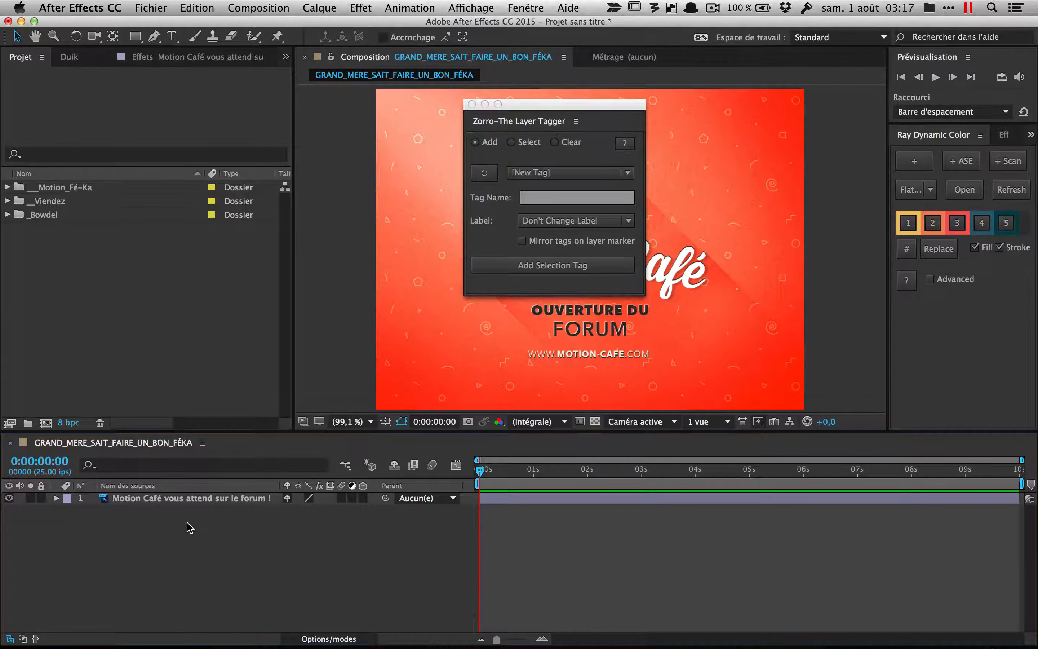
{"action": "key", "text": "super+y"}
{"action": "key", "text": "super+Return"}
{"action": "key", "text": "super+y"}
{"action": "key", "text": "super+Return"}
{"action": "key", "text": "super+y"}
{"action": "key", "text": "super+Return"}
{"action": "key", "text": "super+y"}
{"action": "key", "text": "super+Return"}
Bring the Motion Café layer above the new solids in the layer stack and move the Zorro window off the logo
{"action": "left_click", "coordinate": [157, 548]}
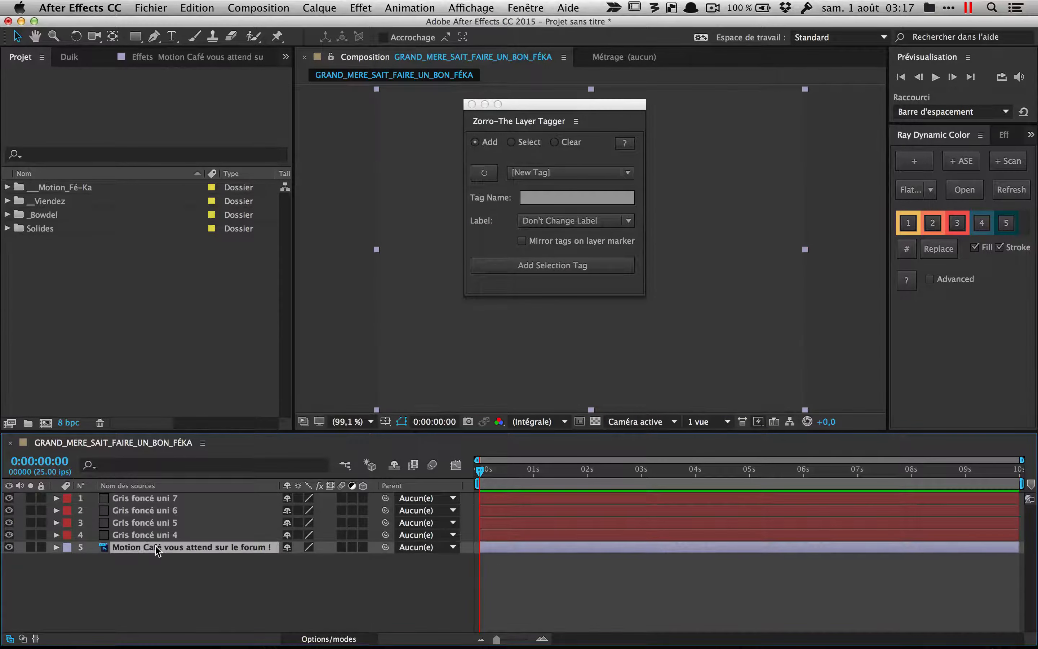
{"action": "left_click_drag", "start_coordinate": [157, 548], "coordinate": [133, 493]}
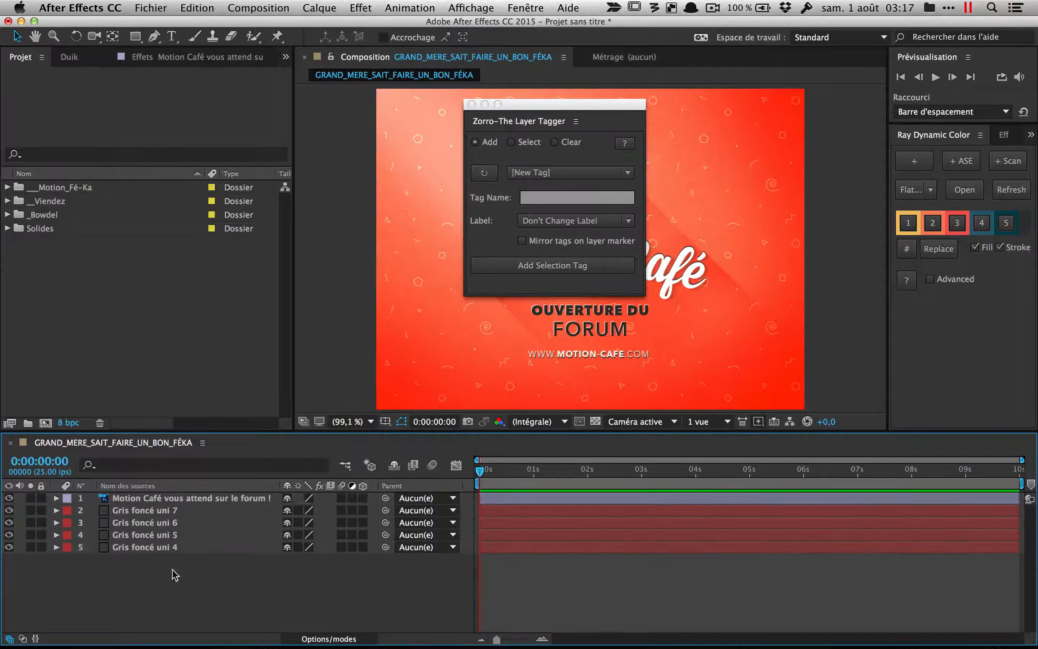
{"action": "left_click_drag", "start_coordinate": [557, 110], "coordinate": [823, 117]}
{"action": "left_click", "coordinate": [205, 578]}
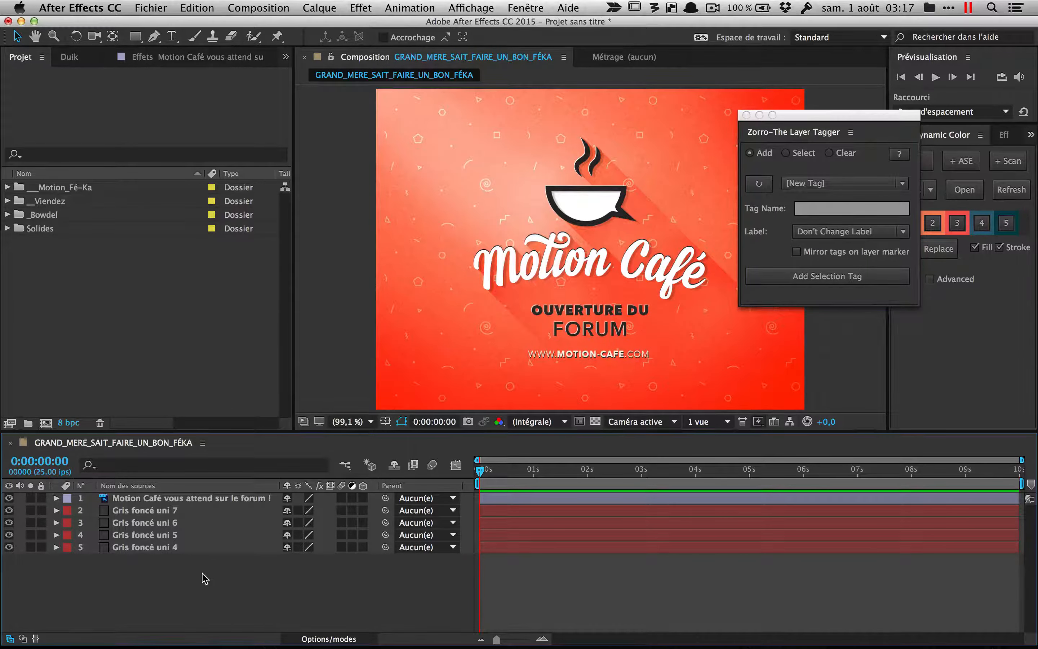
Select the three solid layers Gris foncé uni 7, Gris foncé uni 6 and Gris foncé uni 5 together
{"action": "left_click", "coordinate": [160, 511]}
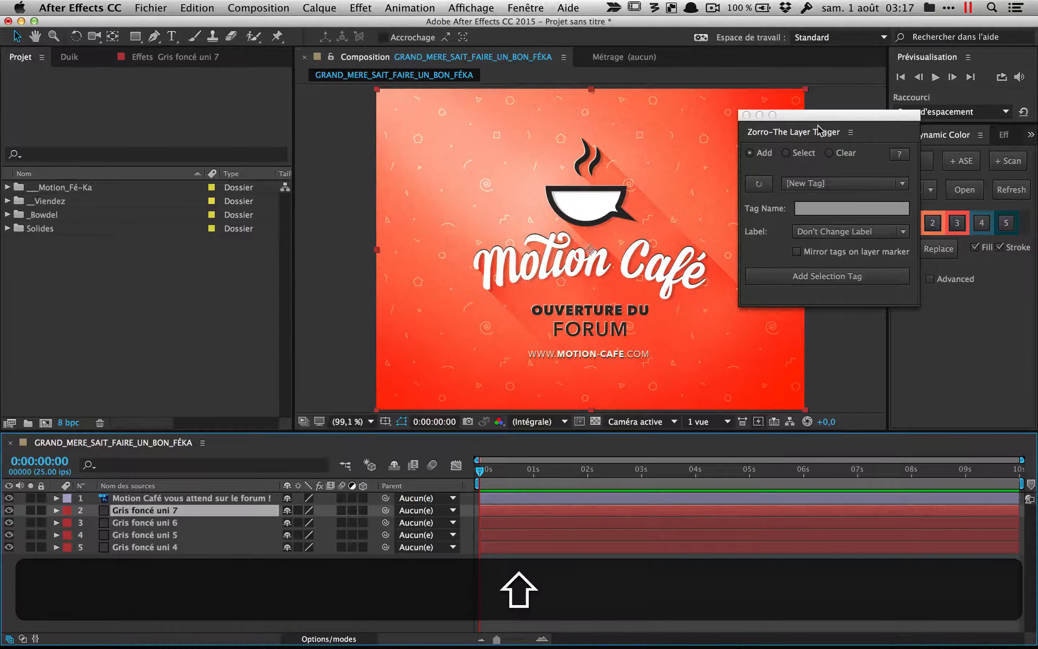
{"action": "left_click_drag", "start_coordinate": [816, 114], "coordinate": [813, 104]}
{"action": "left_click", "coordinate": [153, 523]}
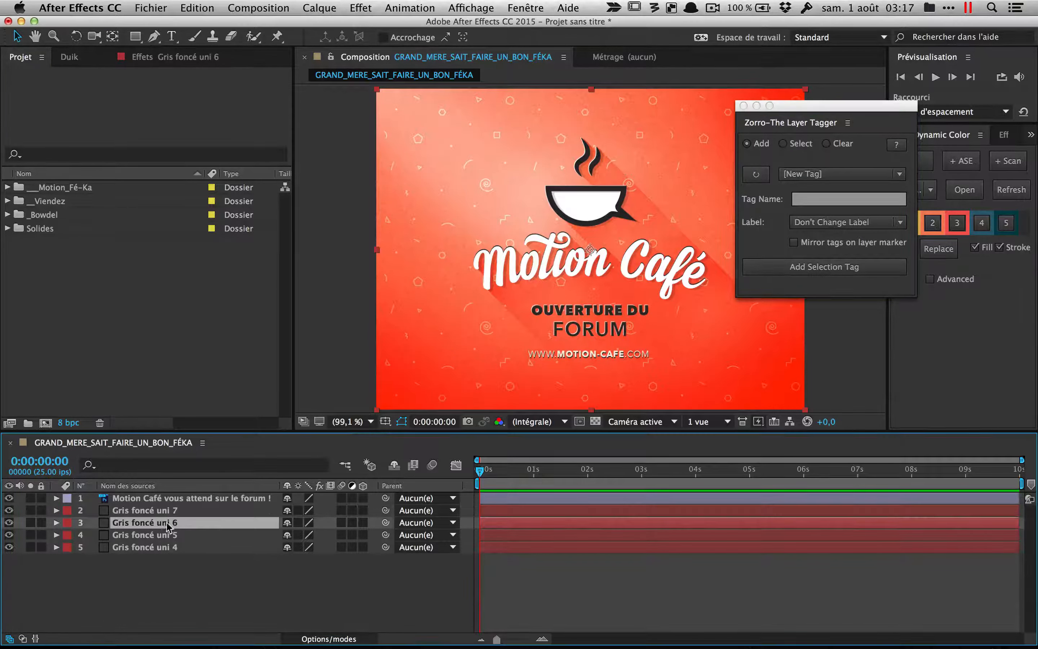
{"action": "left_click", "coordinate": [157, 513]}
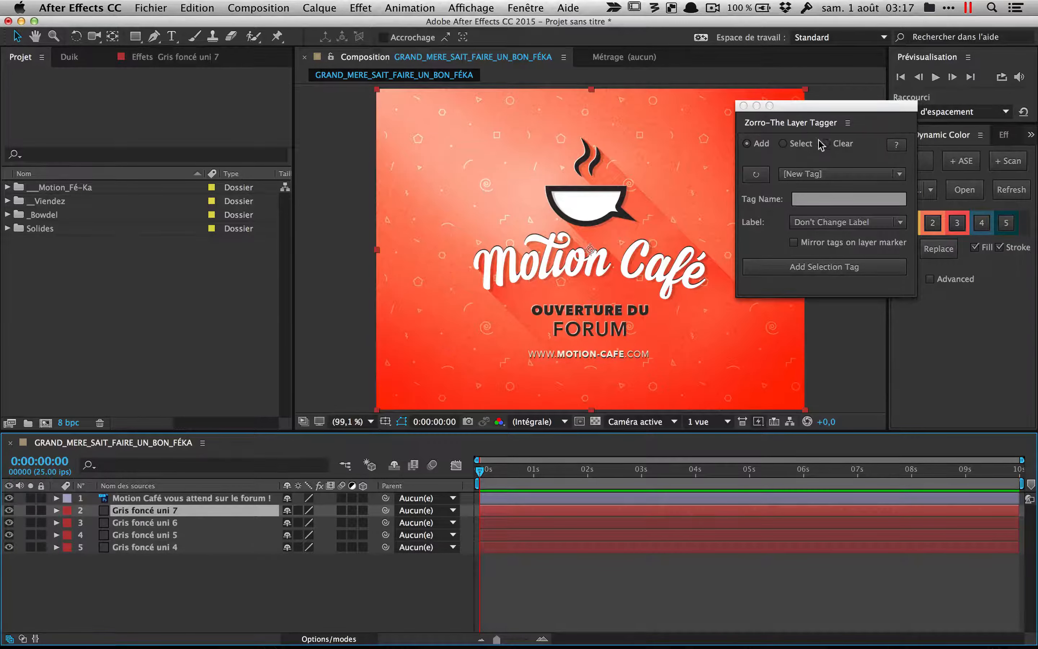
{"action": "key", "text": "shift"}
{"action": "left_click", "coordinate": [161, 526], "text": "shift"}
{"action": "left_click", "coordinate": [165, 535], "text": "shift"}
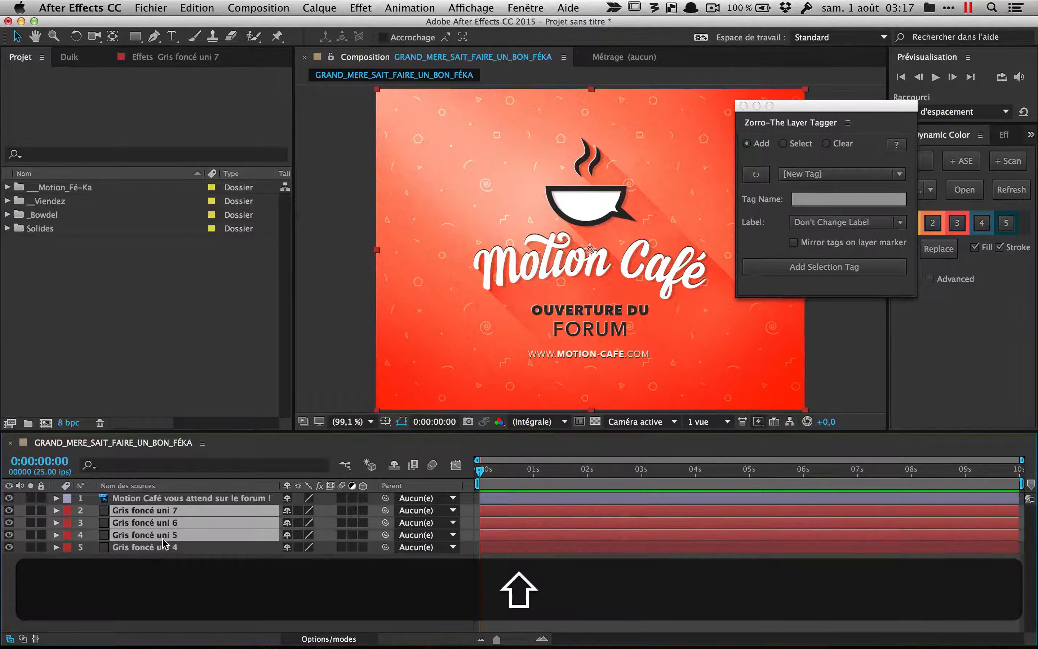
Enter ROUGE as the tag name in Zorro and try the Rouge and Ecume label colours
{"action": "left_click", "coordinate": [830, 198]}
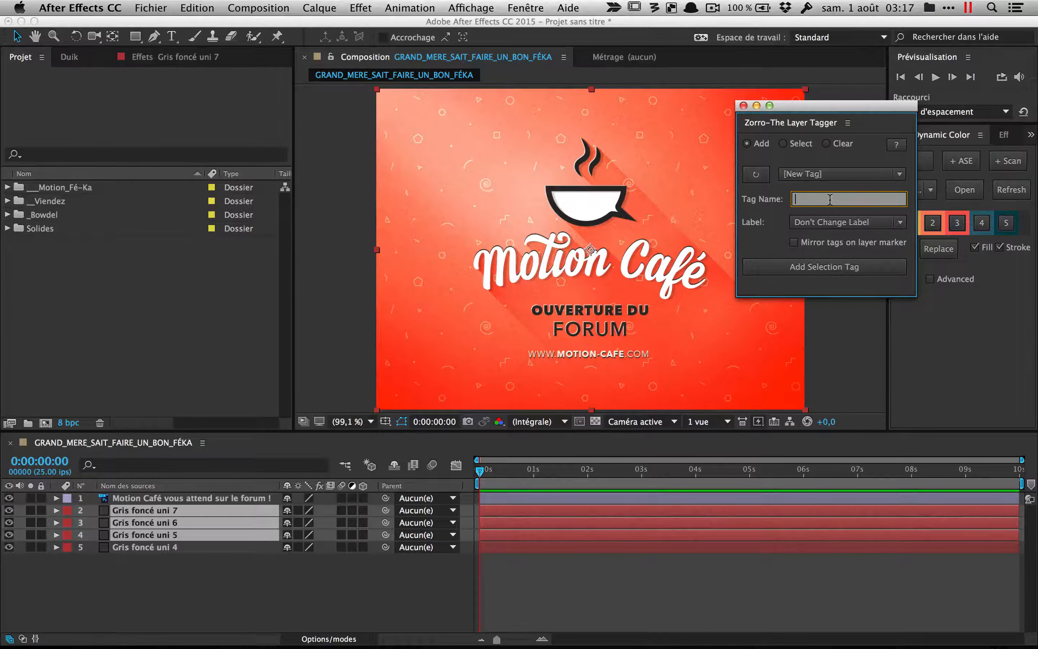
{"action": "type", "text": "ROUGE"}
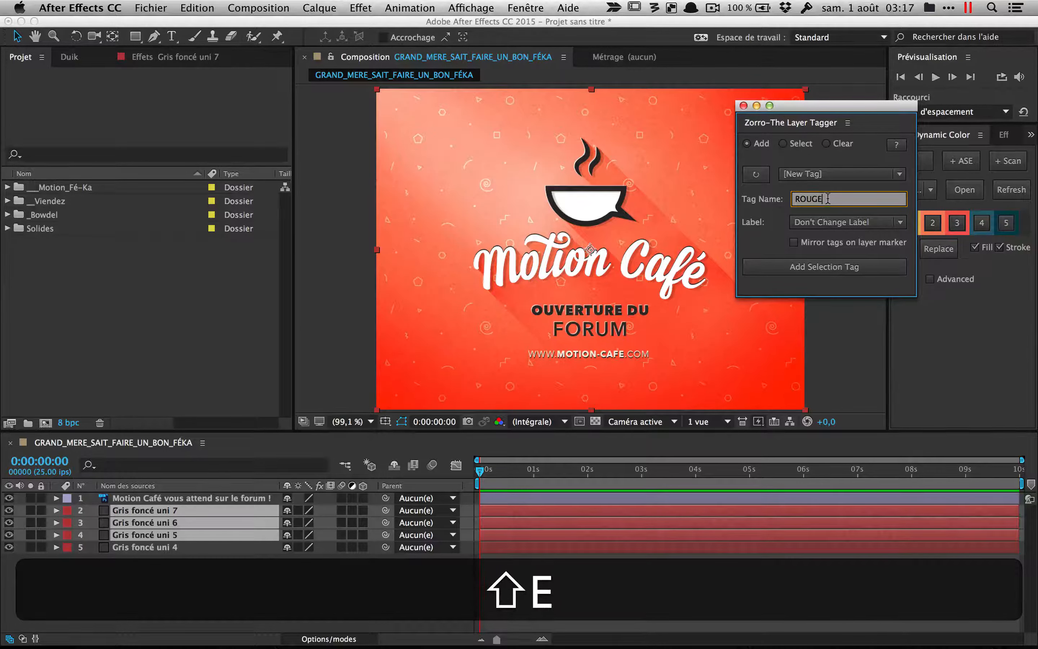
{"action": "left_click", "coordinate": [900, 222]}
{"action": "left_click", "coordinate": [814, 291]}
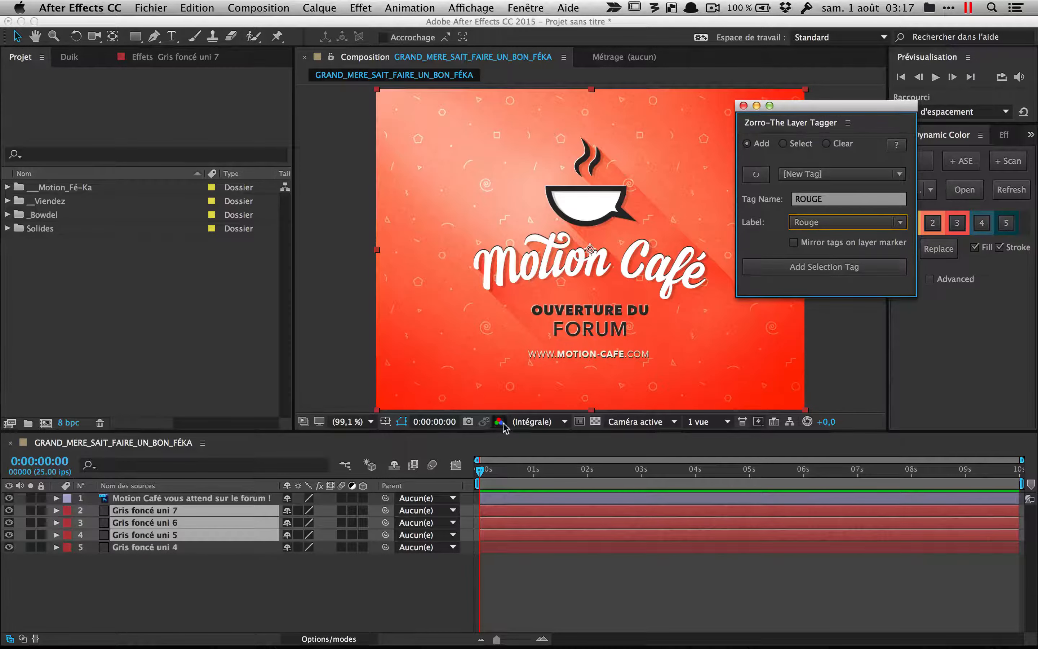
{"action": "left_click", "coordinate": [899, 223]}
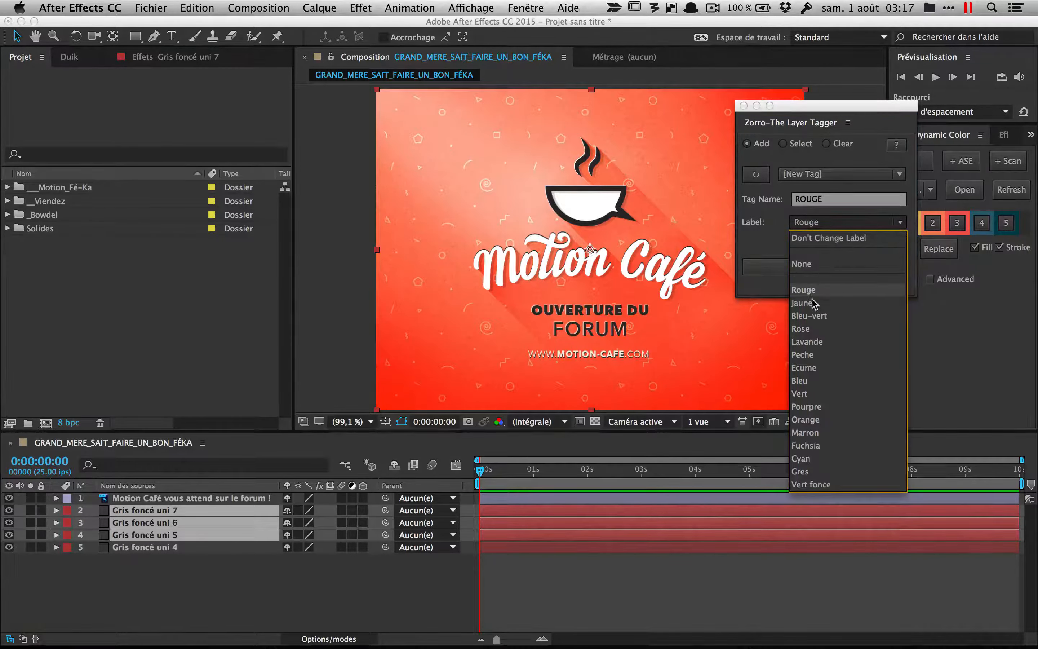
{"action": "left_click", "coordinate": [815, 365]}
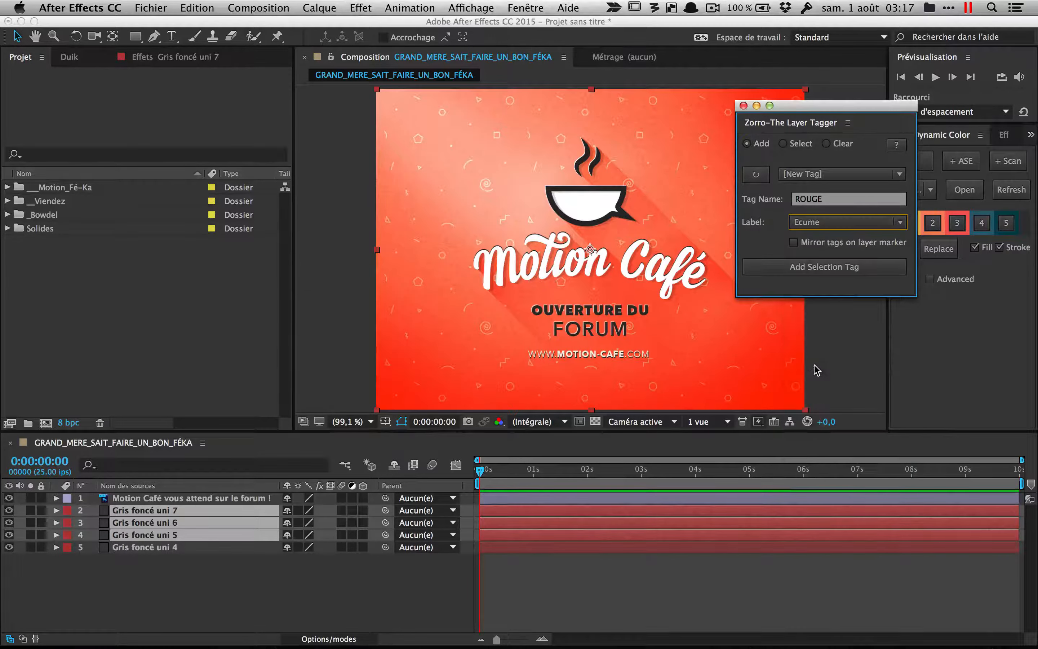
Add the tag JAUNE with the Jaune label to the three selected solids, mirroring the tag on the layer markers
{"action": "left_click", "coordinate": [902, 225]}
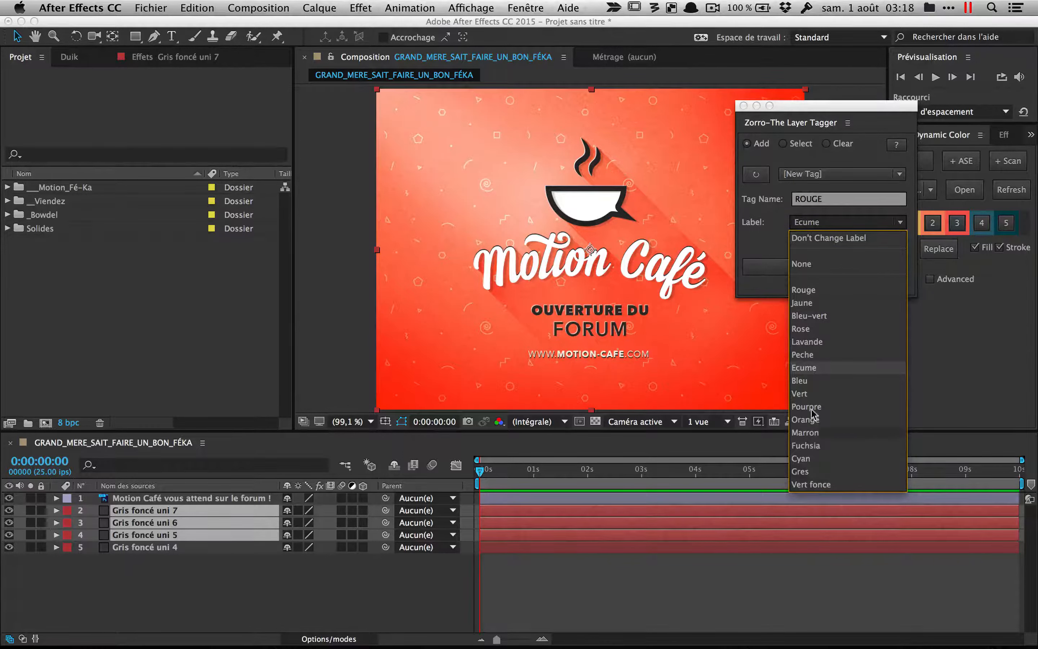
{"action": "left_click", "coordinate": [819, 306]}
{"action": "double_click", "coordinate": [830, 200]}
{"action": "type", "text": "JAUN"}
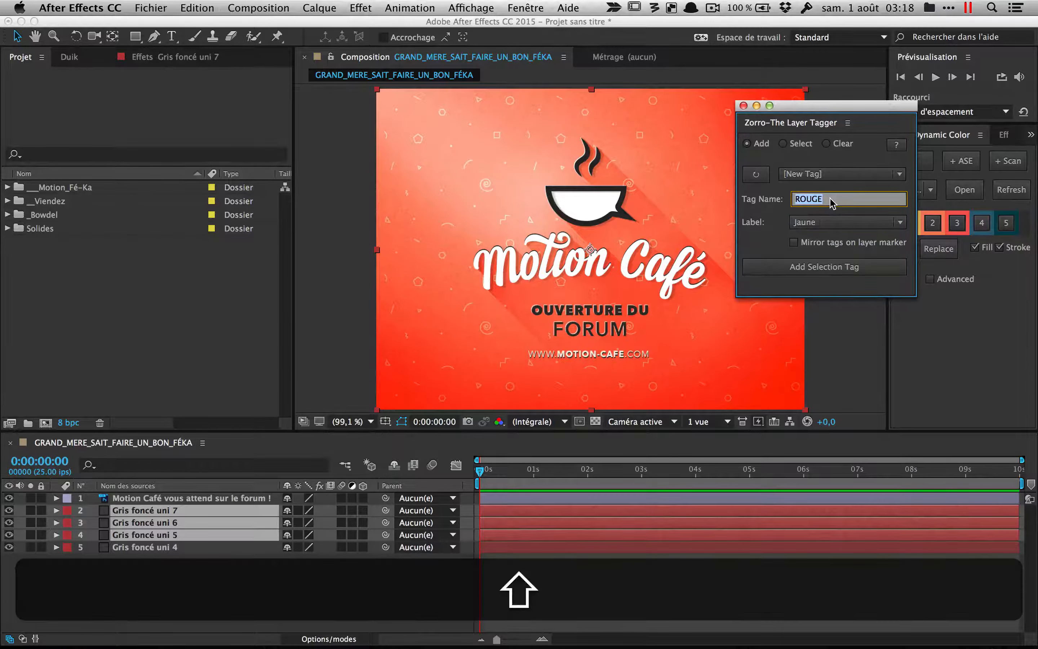
{"action": "type", "text": "E"}
{"action": "left_click", "coordinate": [826, 243]}
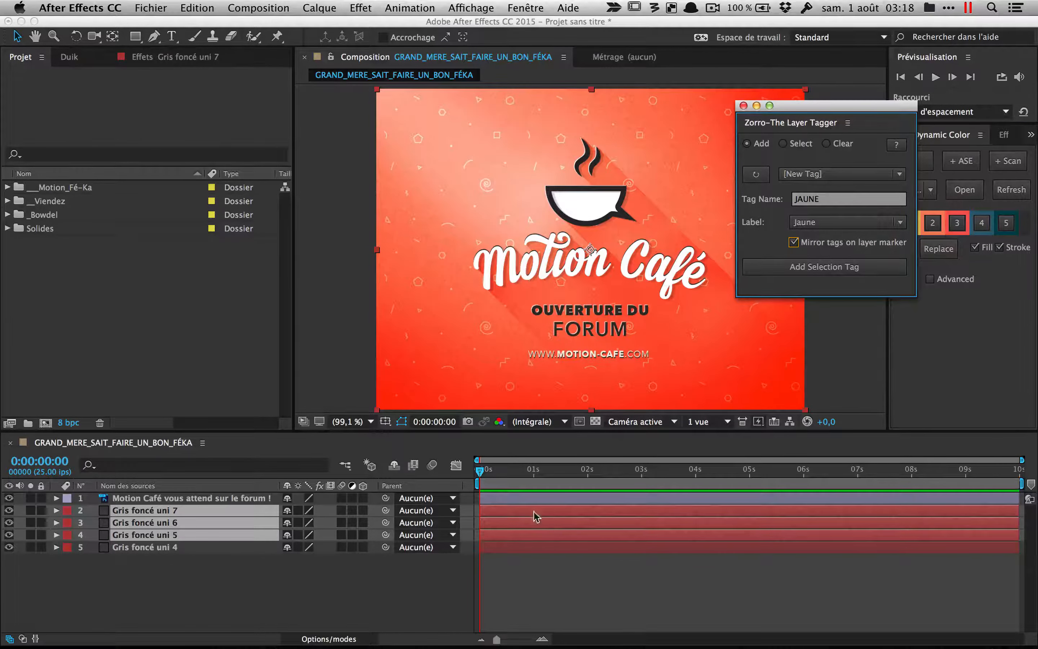
{"action": "left_click", "coordinate": [864, 269]}
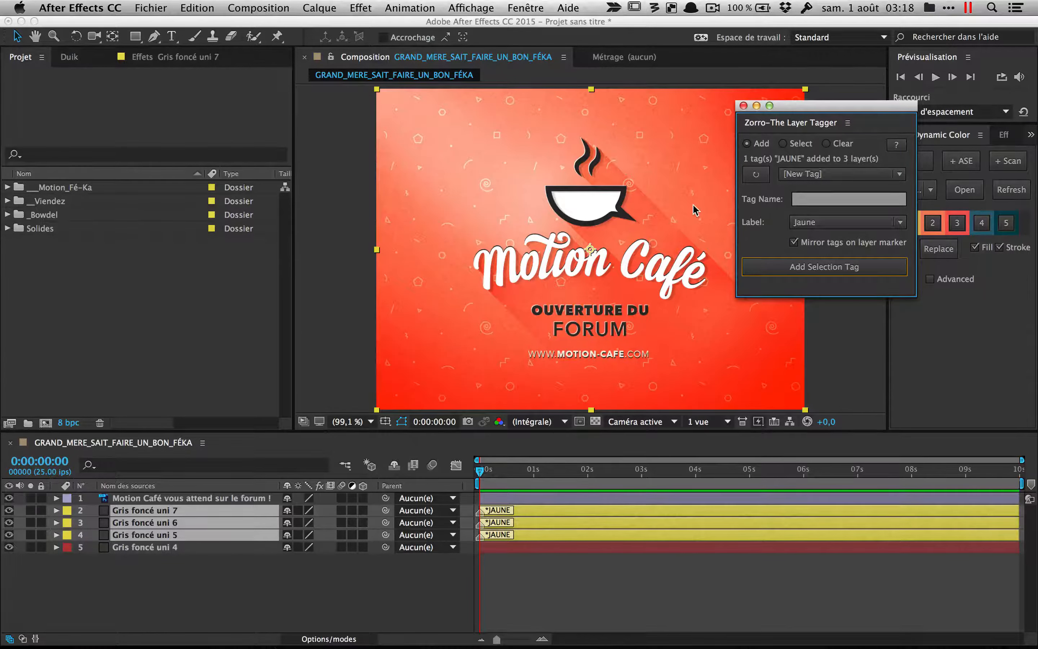
Deselect the tagged layers and move the Zorro window further away from the composition's artwork
{"action": "mouse_move", "coordinate": [805, 107]}
{"action": "left_mouse_down"}
{"action": "mouse_move", "coordinate": [488, 108]}
{"action": "mouse_move", "coordinate": [720, 100]}
{"action": "mouse_move", "coordinate": [616, 130]}
{"action": "mouse_move", "coordinate": [690, 135]}
{"action": "mouse_move", "coordinate": [876, 95]}
{"action": "mouse_move", "coordinate": [808, 119]}
{"action": "left_mouse_up"}
{"action": "left_click", "coordinate": [228, 605]}
{"action": "left_click", "coordinate": [190, 595]}
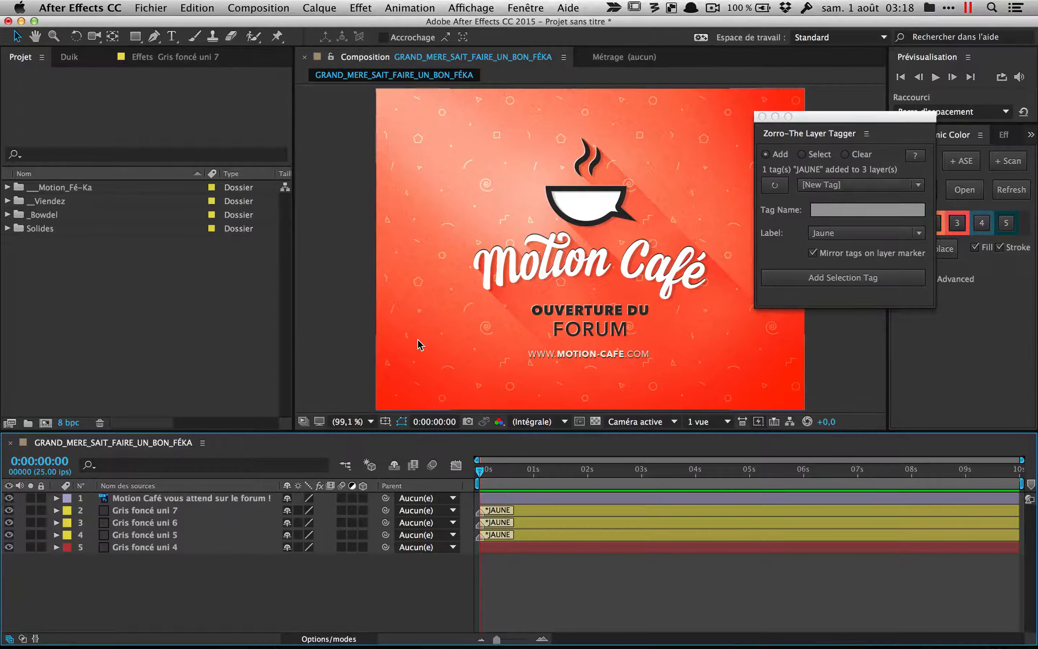
{"action": "scroll", "coordinate": [418, 340], "scroll_direction": "down", "scroll_amount": 1}
{"action": "scroll", "coordinate": [449, 239], "scroll_direction": "up", "scroll_amount": 2}
{"action": "key", "text": "shift+less"}
{"action": "left_click_drag", "start_coordinate": [805, 120], "coordinate": [818, 118]}
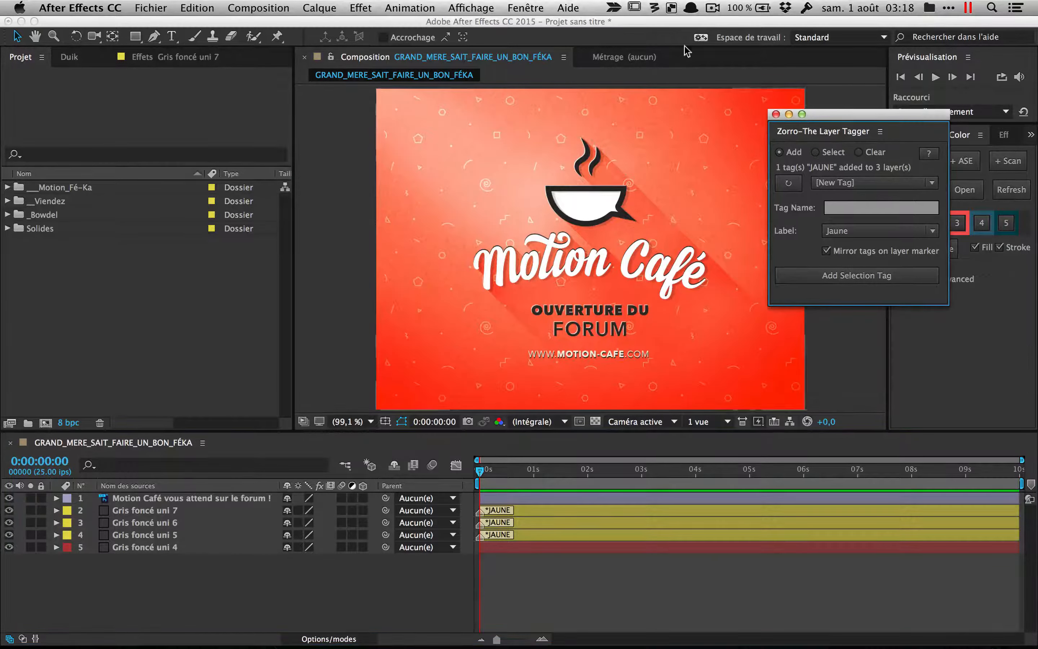
Search the application help for "scin" to locate the Scinder le calque command and its shortcut
{"action": "left_click", "coordinate": [567, 8]}
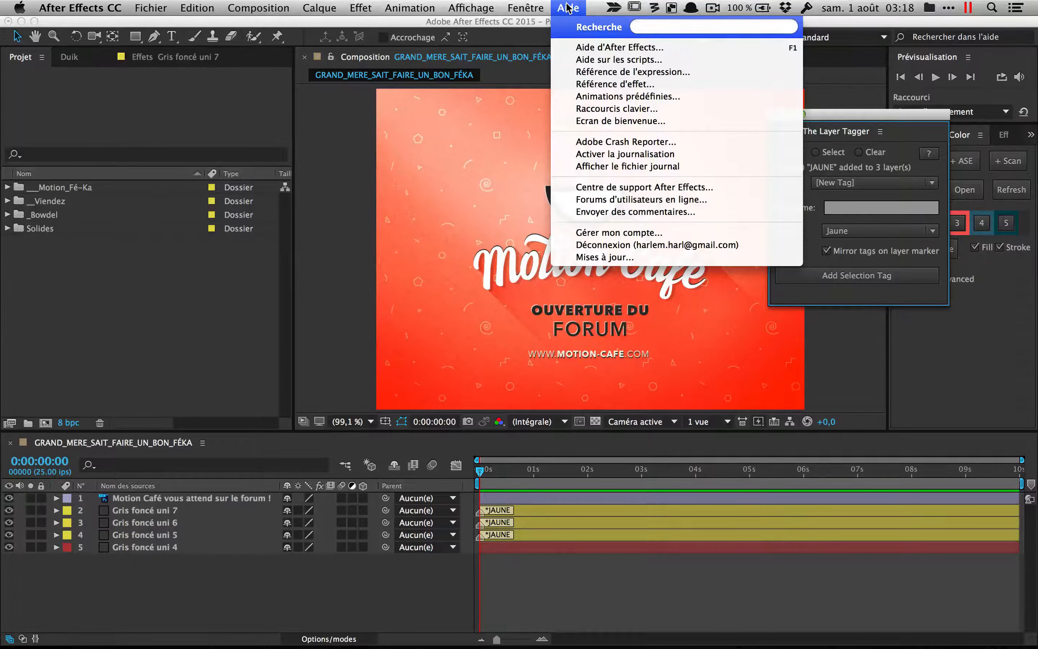
{"action": "type", "text": "scin"}
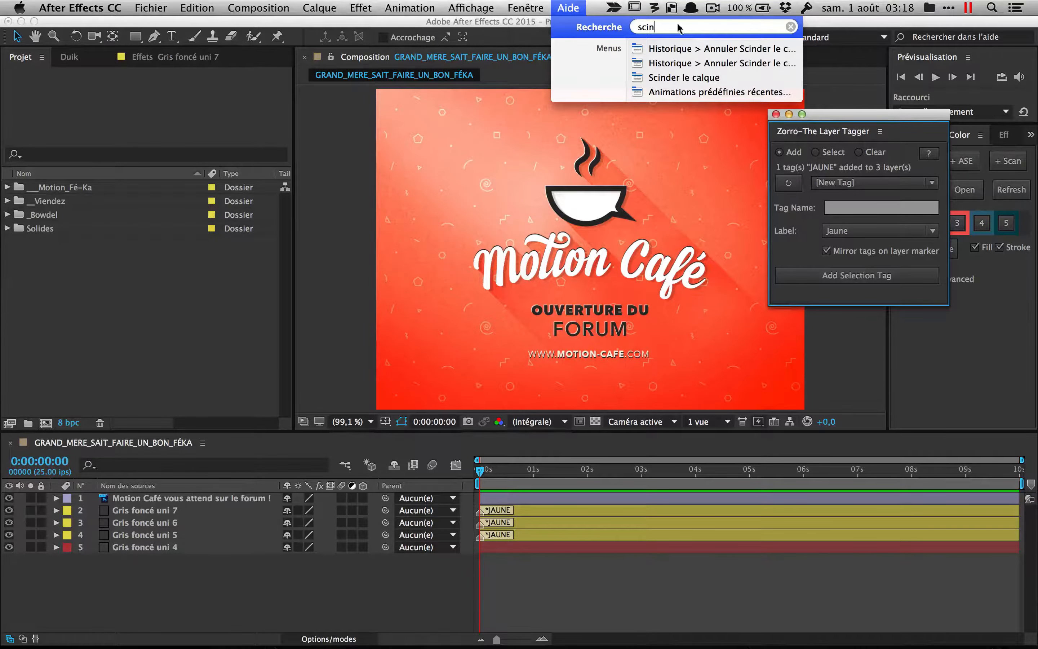
{"action": "mouse_move", "coordinate": [706, 82]}
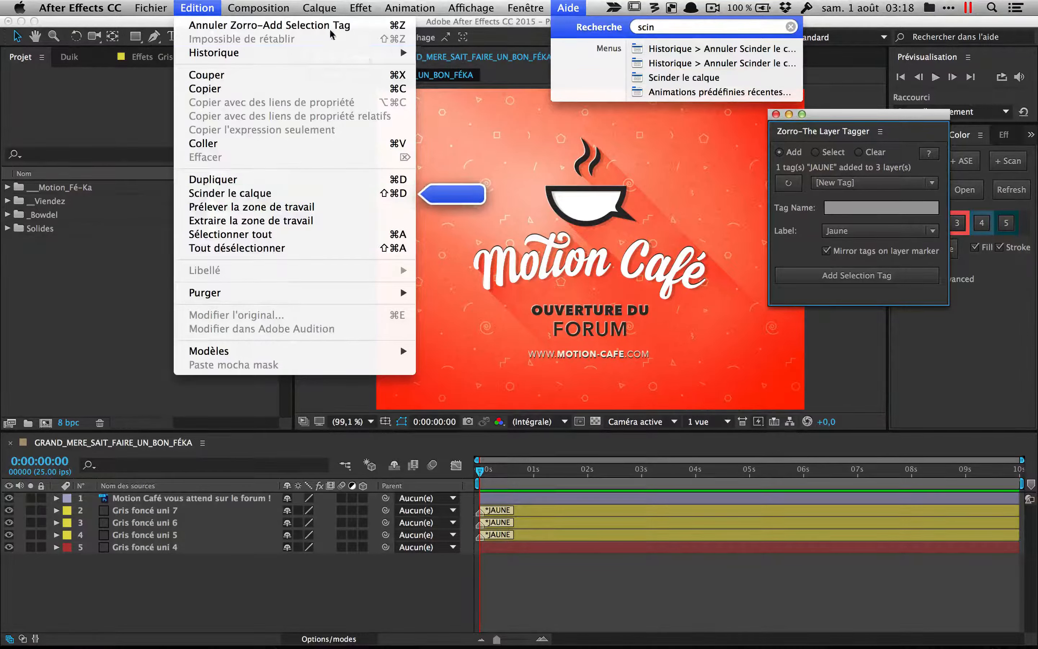
{"action": "mouse_move", "coordinate": [424, 13]}
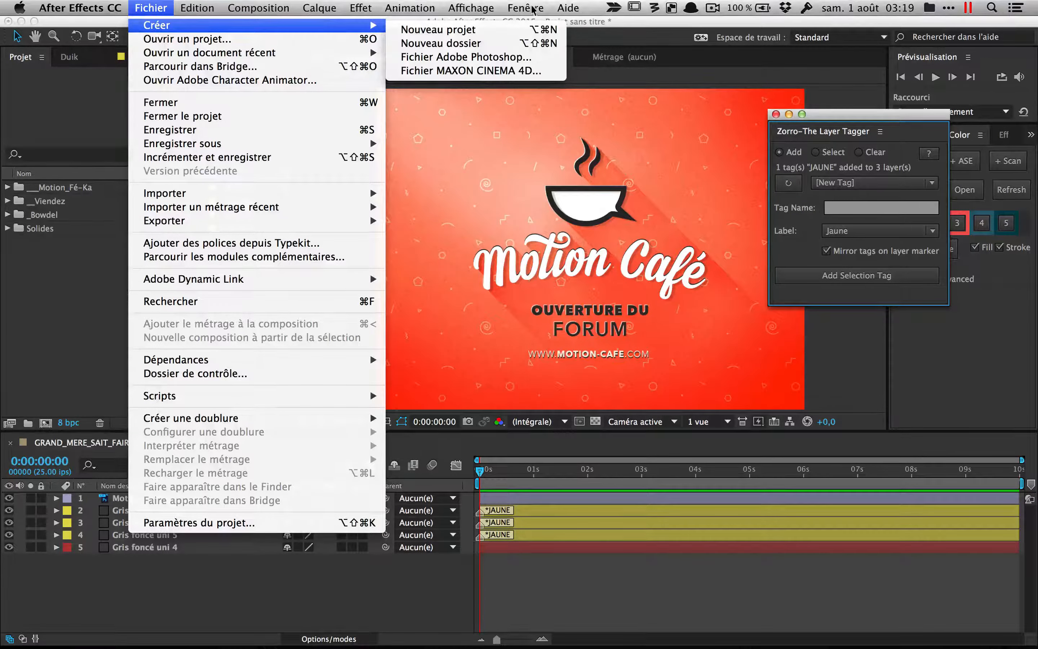
{"action": "key", "text": "Escape"}
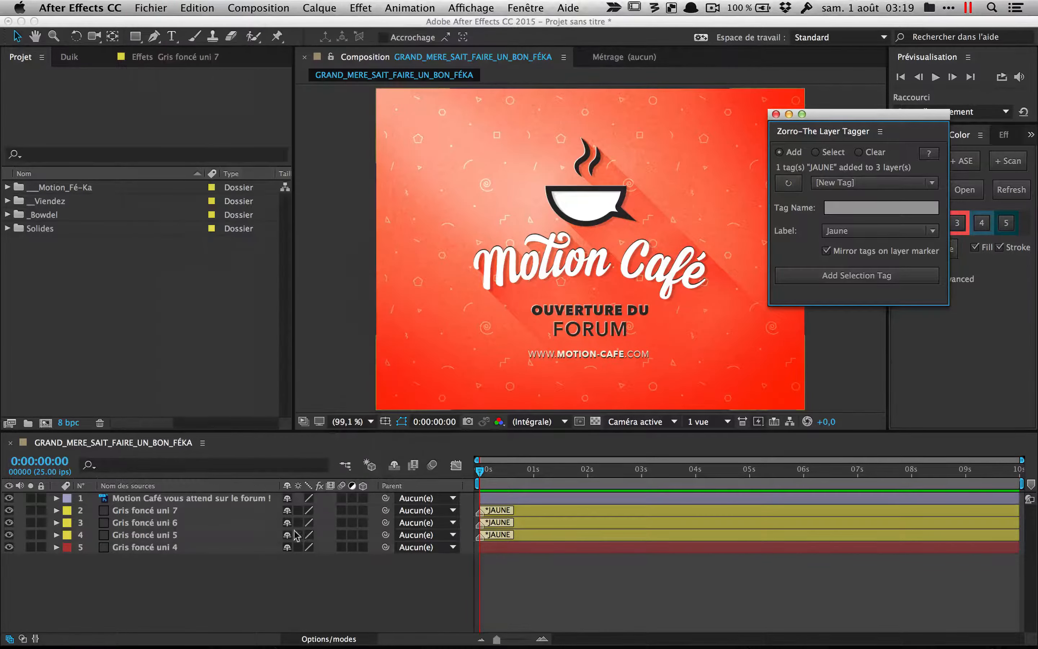
Split the solid layers Gris foncé uni 5 and Gris foncé uni 7 at 0:00:01:14
{"action": "left_click", "coordinate": [180, 536]}
{"action": "left_click", "coordinate": [563, 476]}
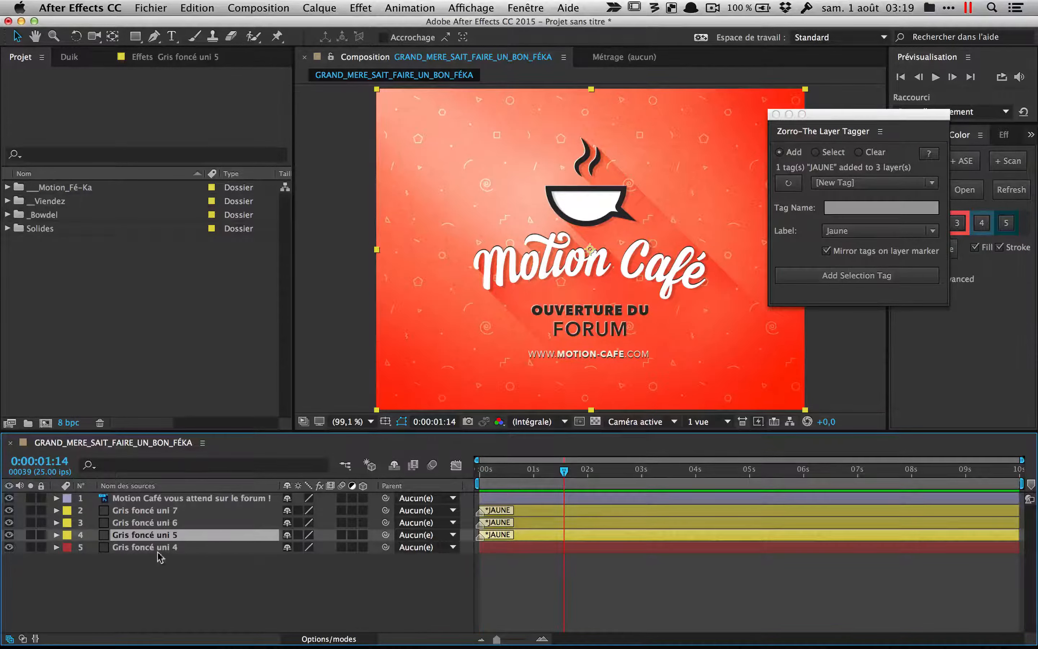
{"action": "left_click", "coordinate": [568, 7]}
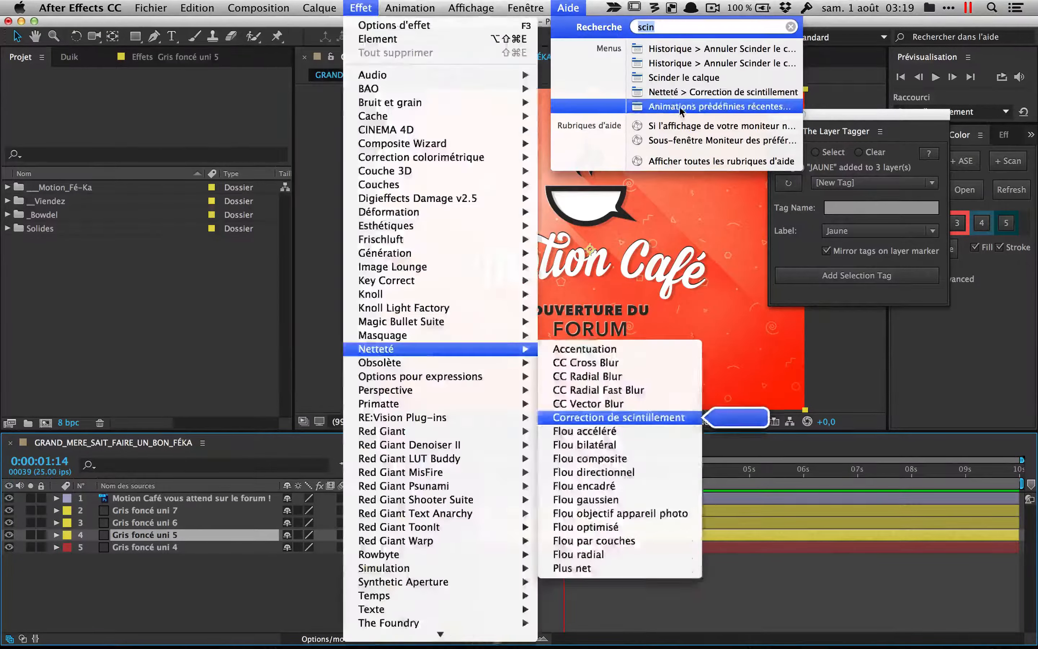
{"action": "mouse_move", "coordinate": [667, 80]}
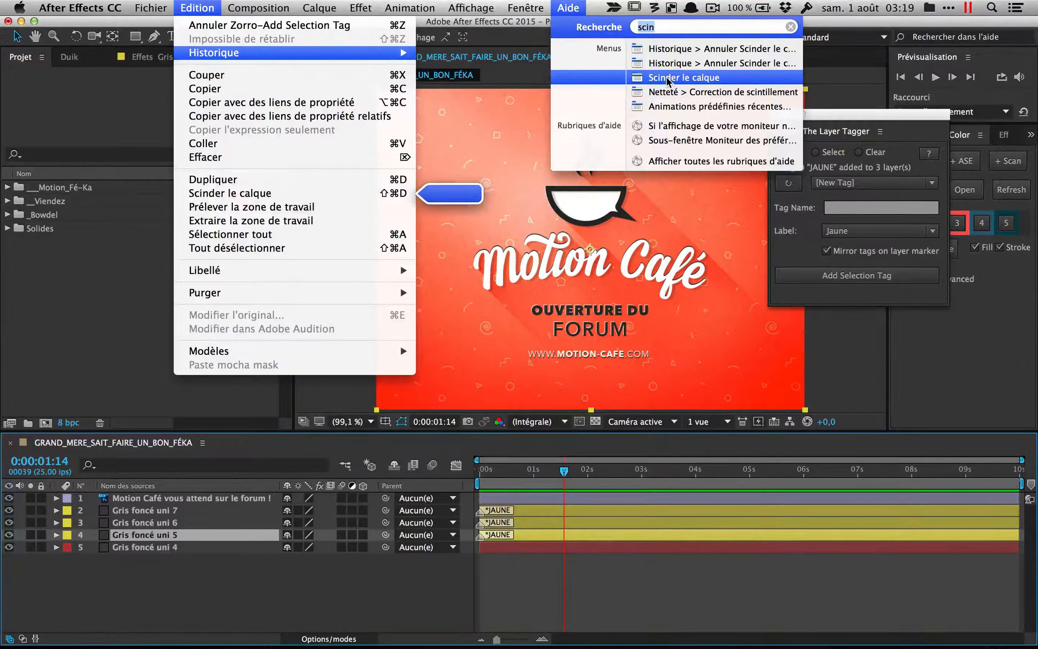
{"action": "left_click", "coordinate": [667, 79]}
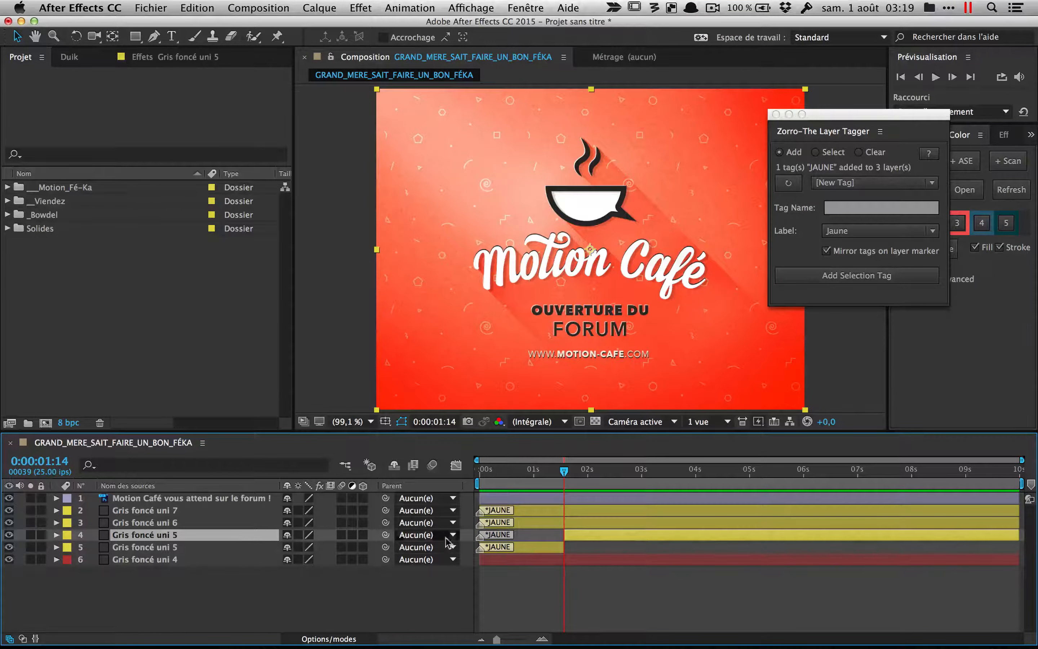
{"action": "left_click", "coordinate": [222, 512]}
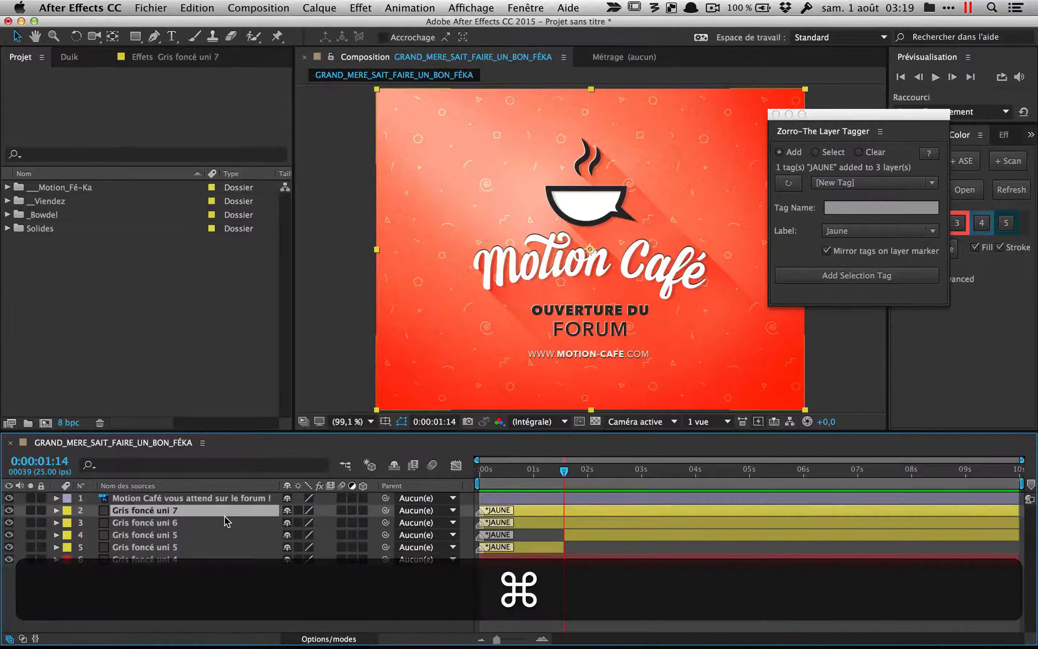
{"action": "key", "text": "shift+super+d"}
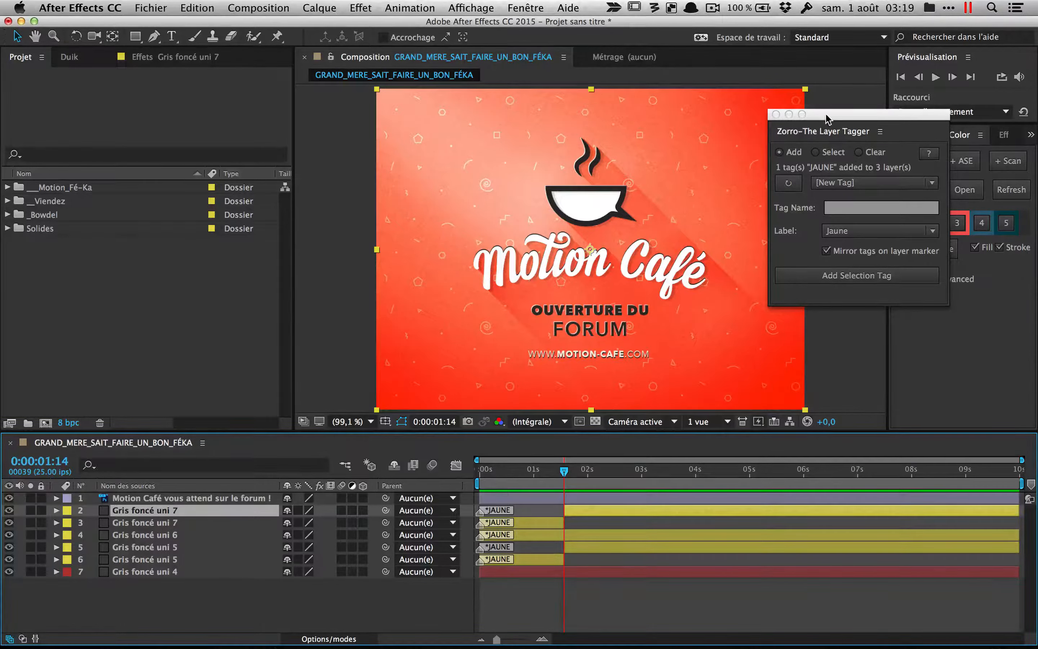
Move the Zorro window over the composition artwork and minimize the main After Effects window to reveal the Motion Café forum
{"action": "left_click_drag", "start_coordinate": [827, 117], "coordinate": [676, 142]}
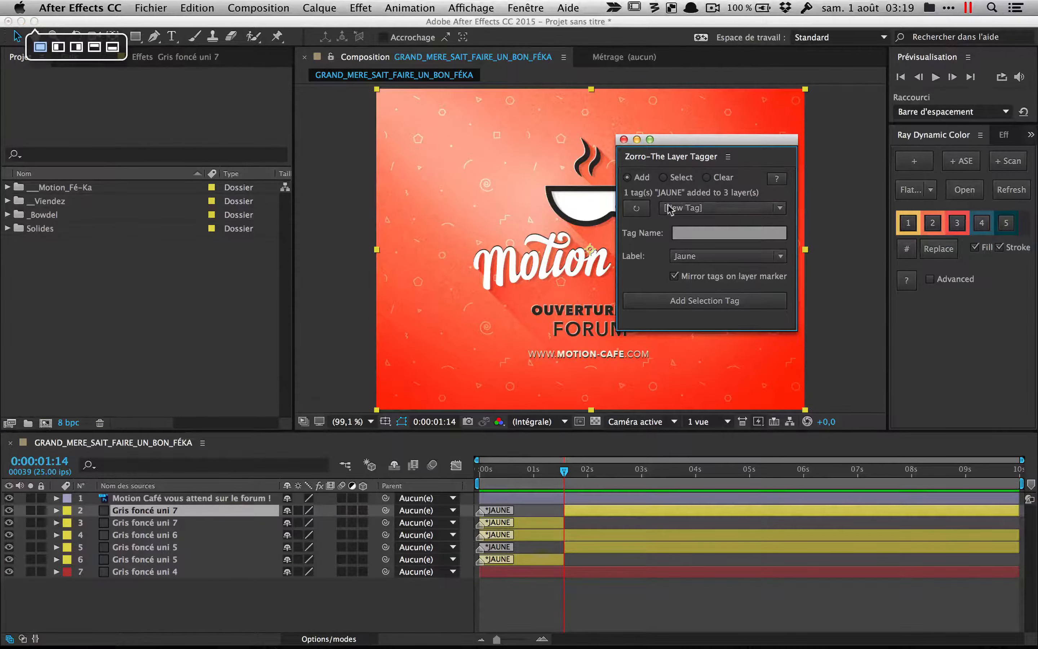
{"action": "left_click_drag", "start_coordinate": [687, 147], "coordinate": [467, 111]}
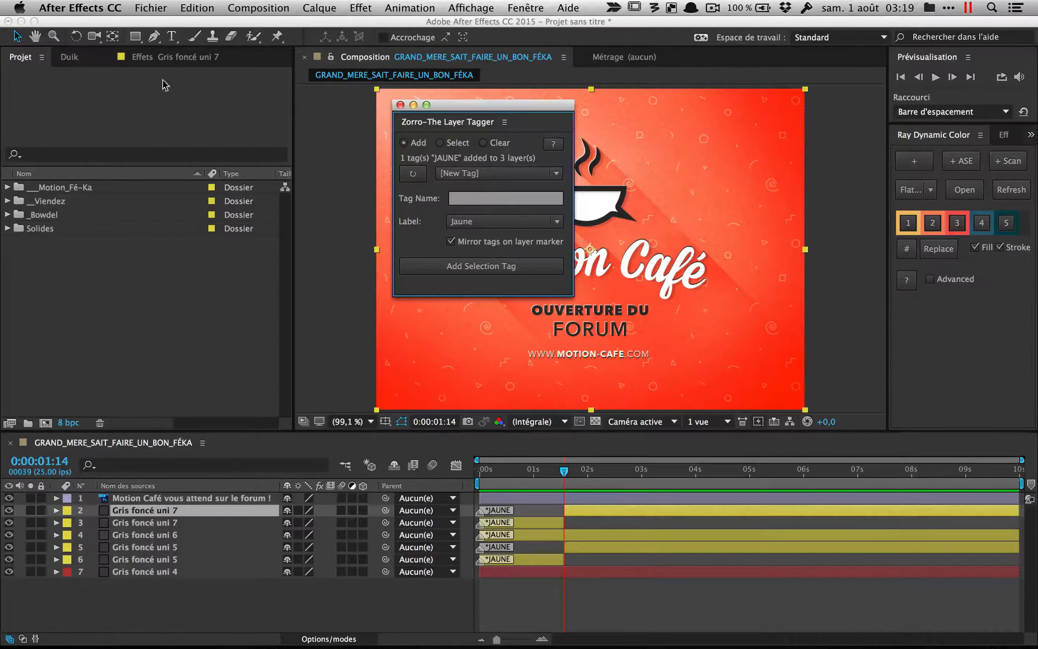
{"action": "left_click", "coordinate": [21, 21]}
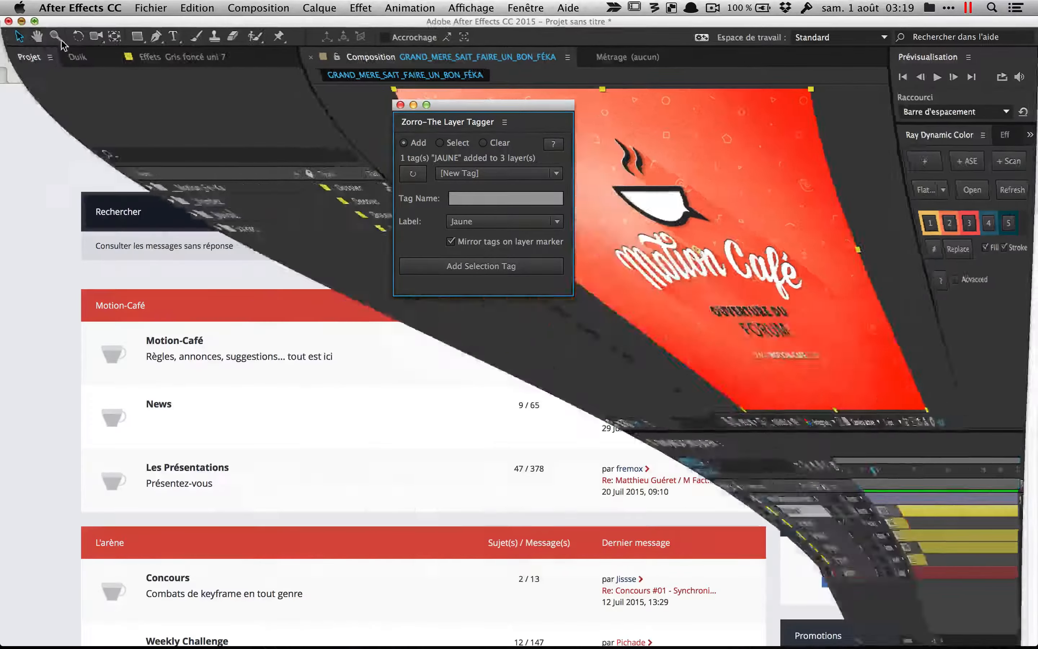
Move the Zorro window clear of the forum's message lists so that it only partly covers the login sidebar
{"action": "left_click_drag", "start_coordinate": [472, 122], "coordinate": [869, 382]}
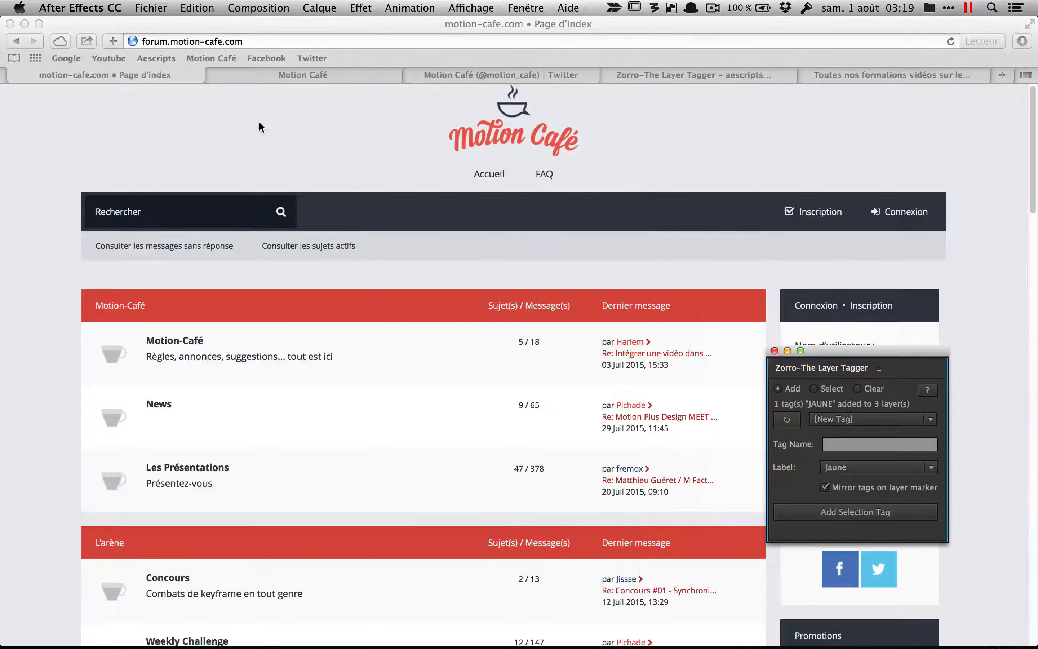
{"action": "left_click_drag", "start_coordinate": [843, 356], "coordinate": [937, 273]}
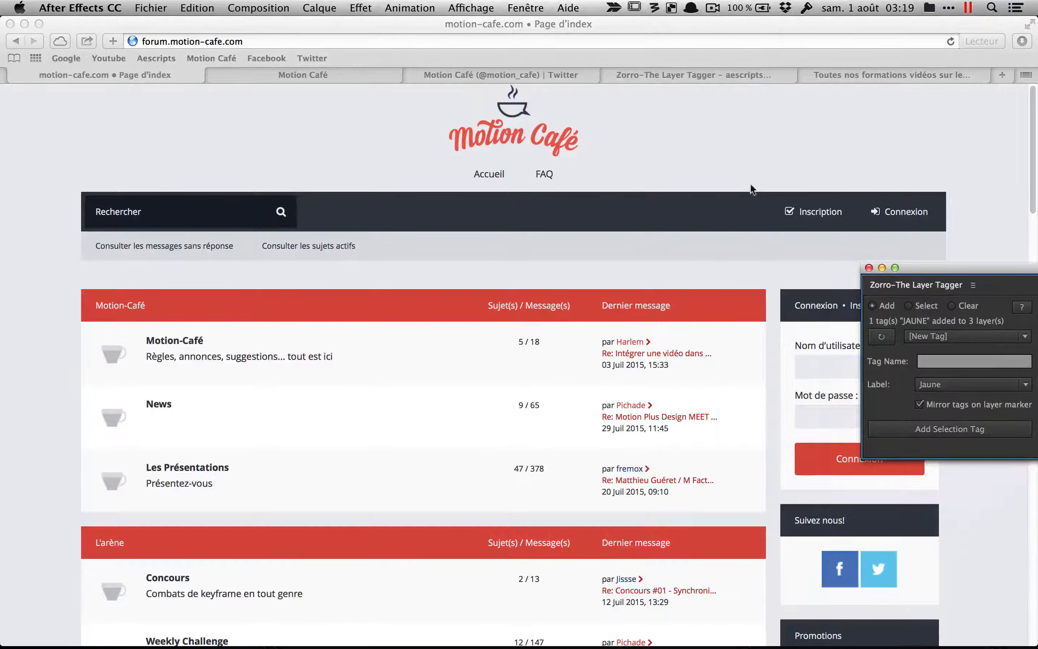
{"action": "left_click_drag", "start_coordinate": [919, 272], "coordinate": [918, 204]}
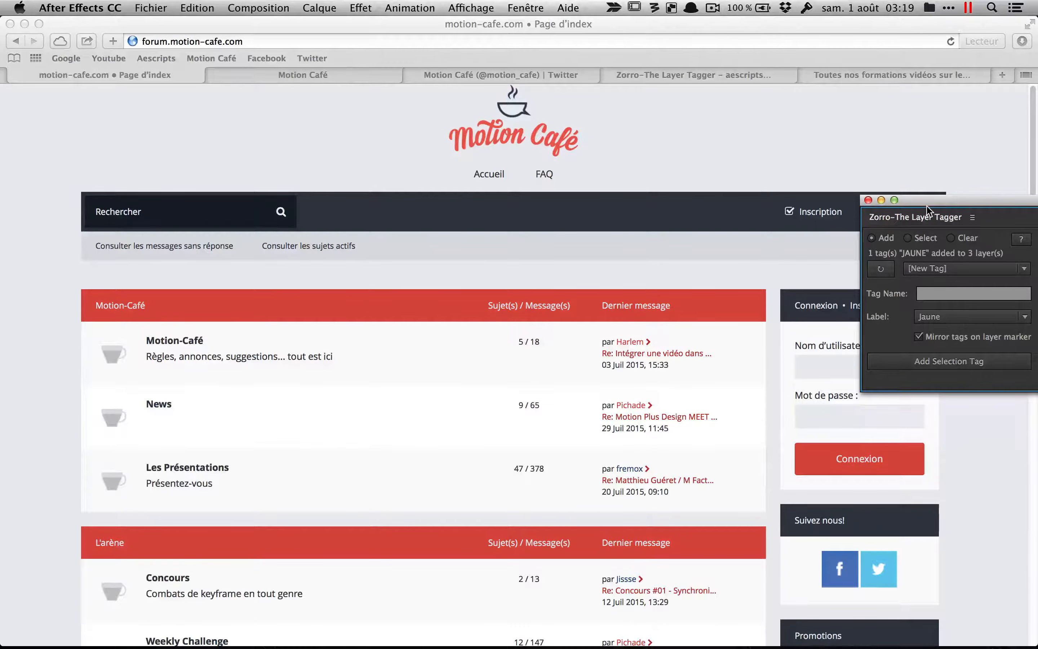
{"action": "left_click_drag", "start_coordinate": [926, 202], "coordinate": [925, 147]}
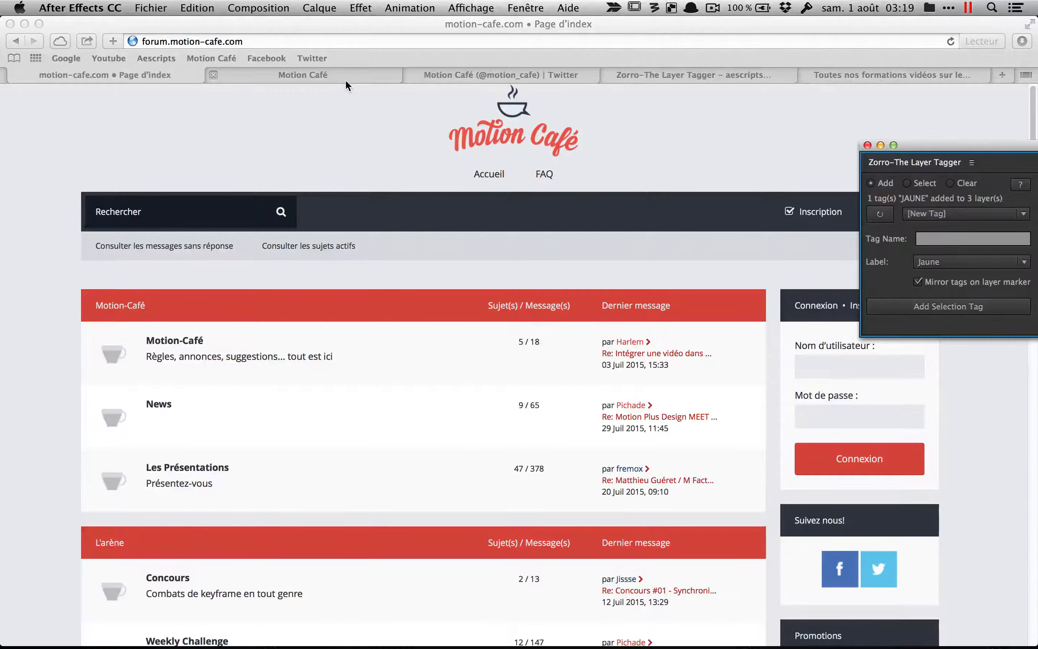
Switch to Safari and view Motion Café's Facebook page, including its recent posts, and its Twitter profile
{"action": "left_click", "coordinate": [305, 76]}
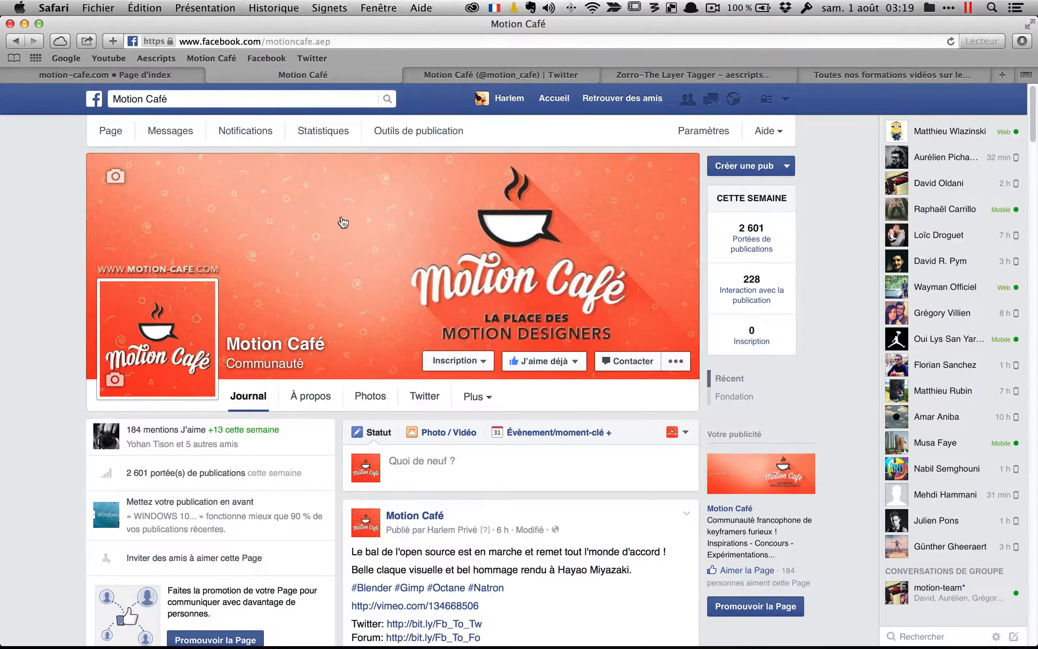
{"action": "scroll", "coordinate": [410, 350], "scroll_direction": "down", "scroll_amount": 10}
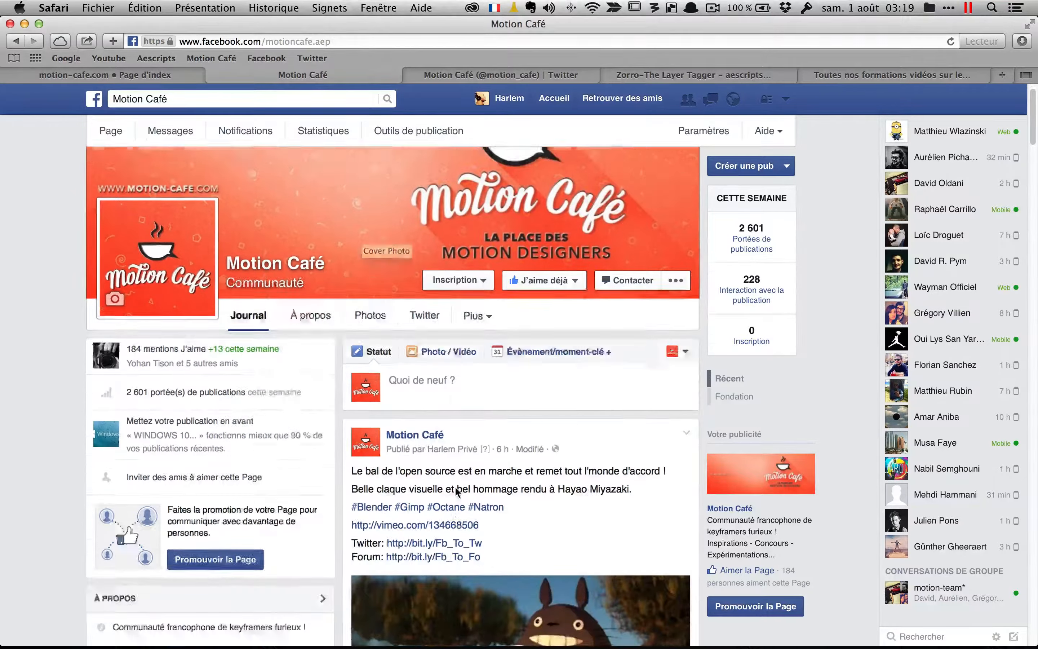
{"action": "scroll", "coordinate": [454, 480], "scroll_direction": "up", "scroll_amount": 10}
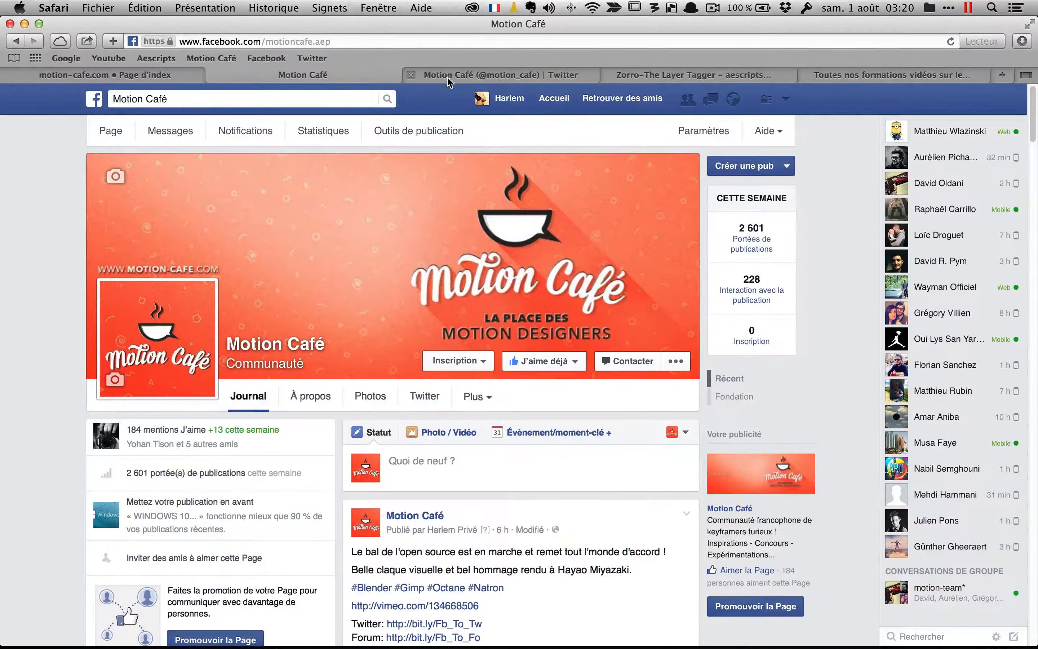
{"action": "left_click", "coordinate": [460, 76]}
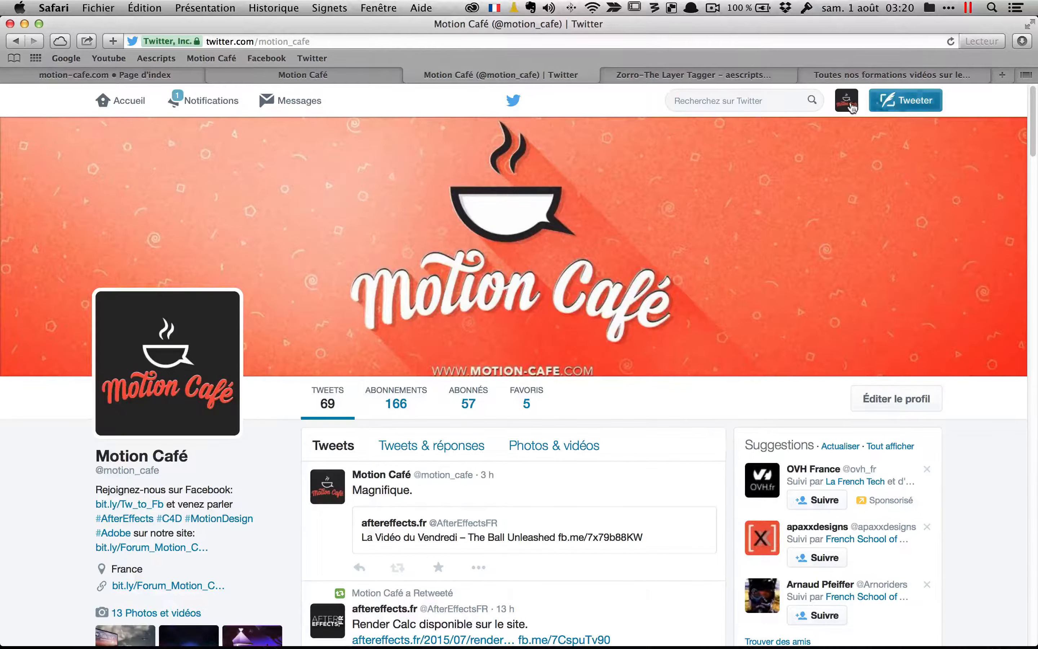
Find the "Script After Effects indispensable : Zorro The Layer Tagger" tutorial in the Mattrunks video training list
{"action": "left_click", "coordinate": [805, 75]}
{"action": "scroll", "coordinate": [579, 389], "scroll_direction": "up", "scroll_amount": 15}
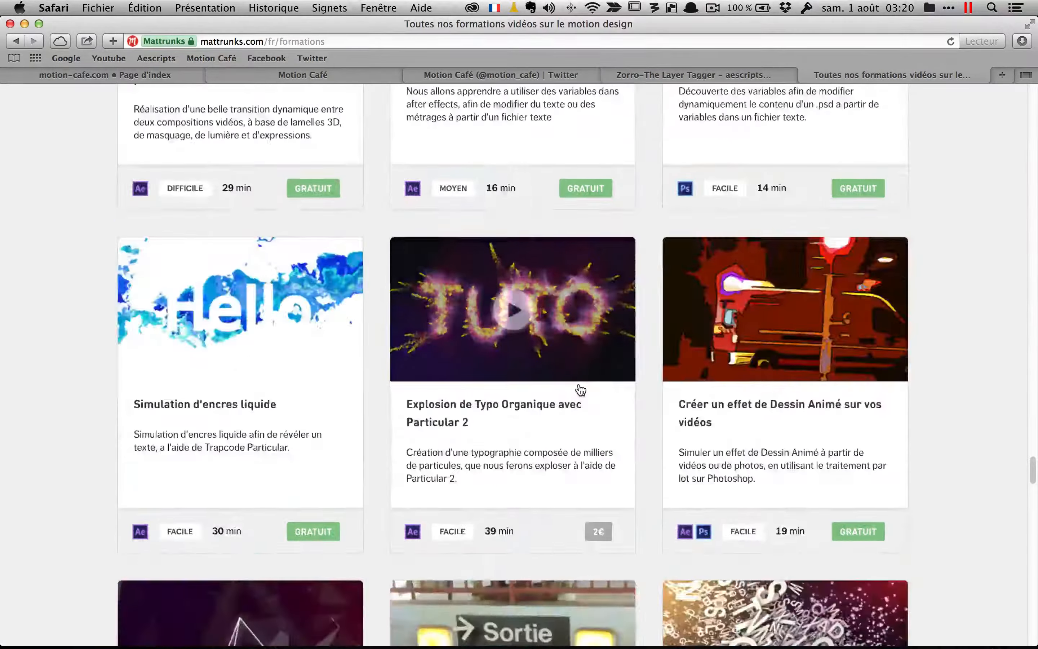
{"action": "scroll", "coordinate": [580, 389], "scroll_direction": "down", "scroll_amount": 10}
{"action": "scroll", "coordinate": [802, 465], "scroll_direction": "down", "scroll_amount": 10}
{"action": "scroll", "coordinate": [802, 467], "scroll_direction": "up", "scroll_amount": 5}
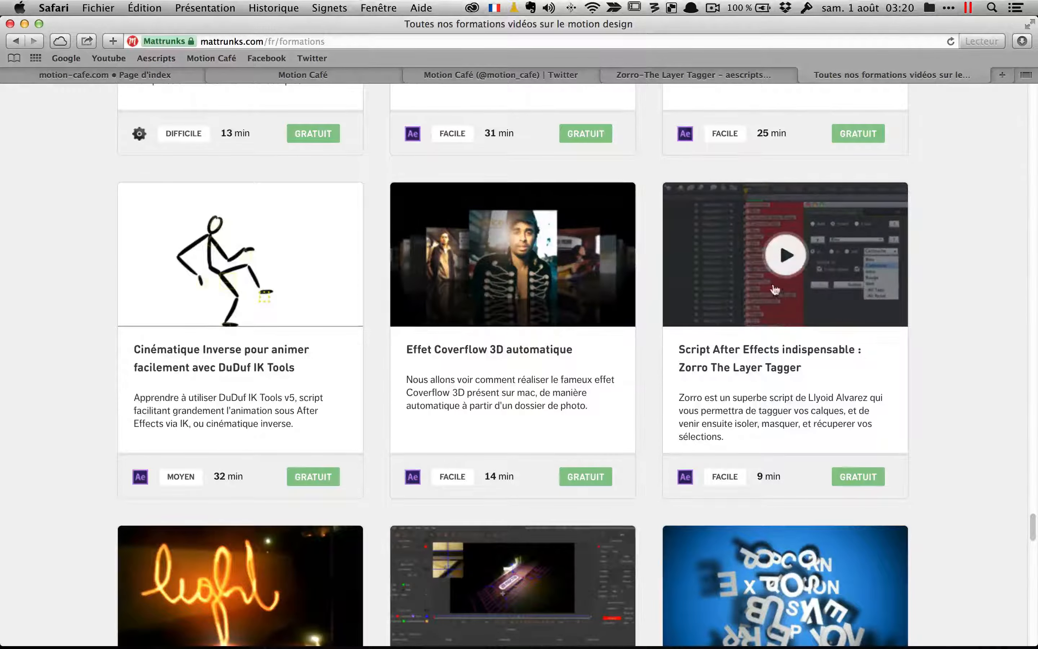
Revisit the Motion Café Facebook page, open the account's personal profile there, and return to the Motion Café Twitter page
{"action": "left_click", "coordinate": [360, 75]}
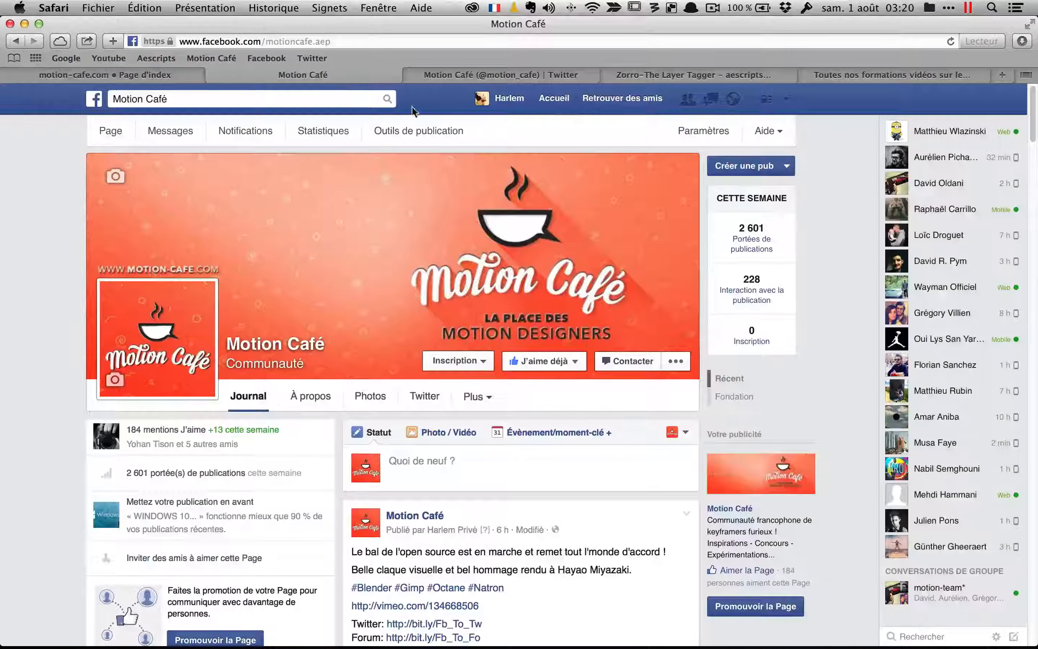
{"action": "left_click", "coordinate": [522, 95]}
{"action": "left_click", "coordinate": [496, 75]}
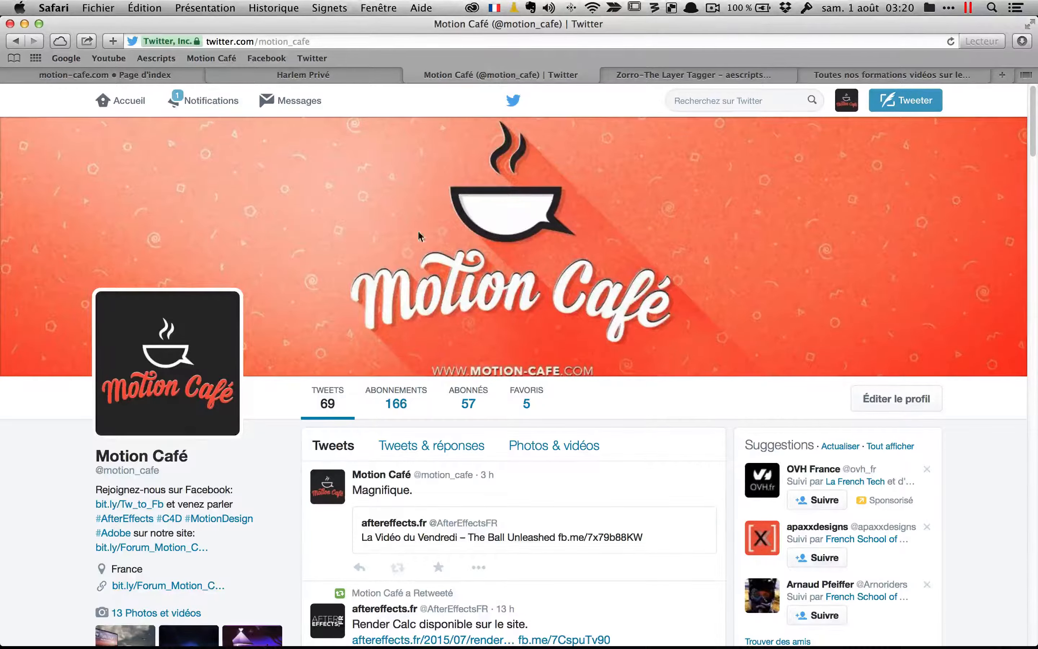
{"action": "key", "text": "ctrl+Up"}
{"action": "left_click", "coordinate": [349, 345]}
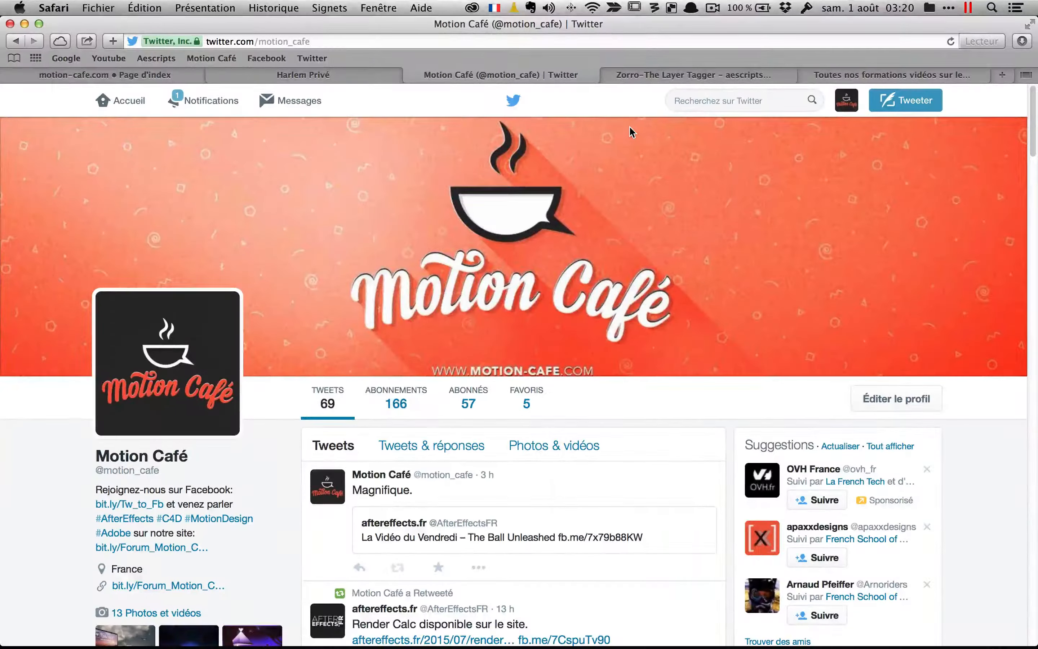